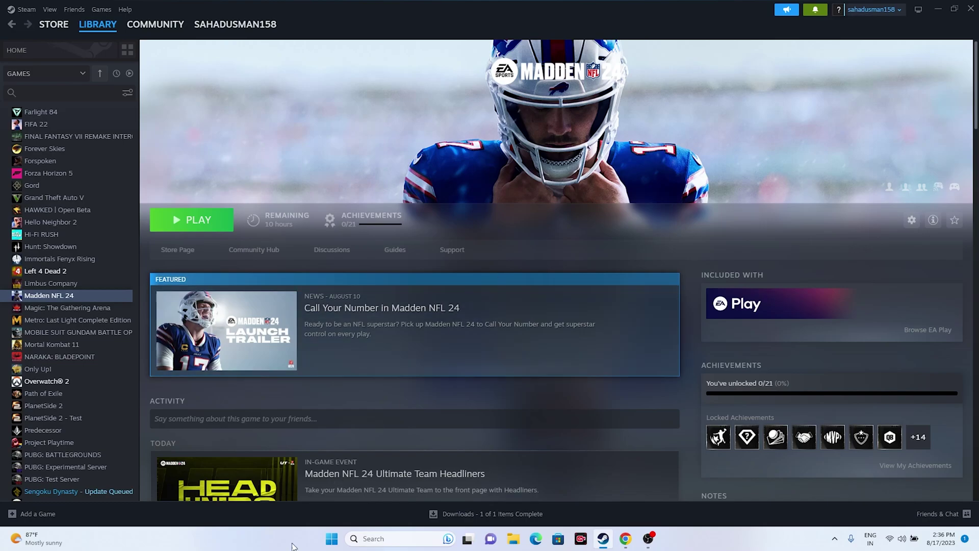
# Step: Open and dismiss the Start menu power options without restarting, then minimize Steam
pyautogui.click(332, 540)
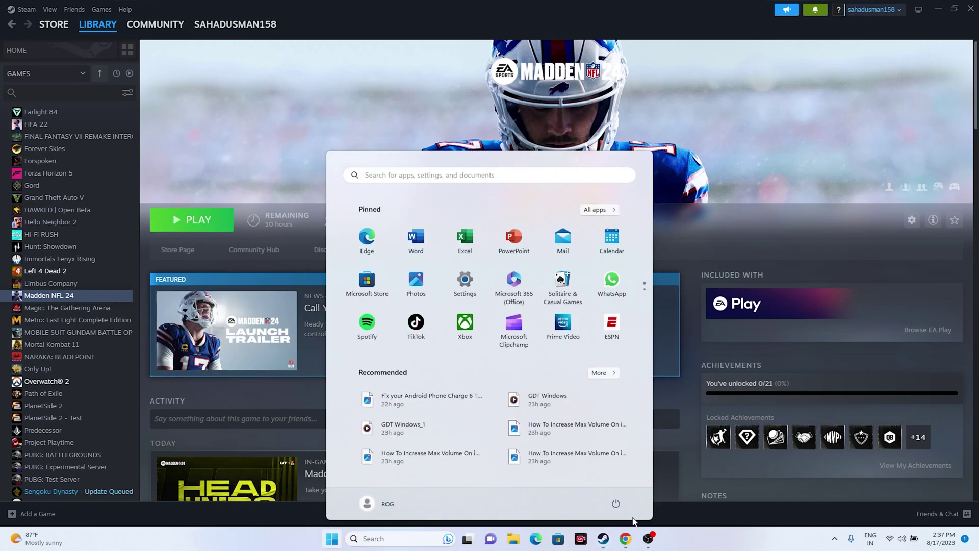
pyautogui.click(617, 504)
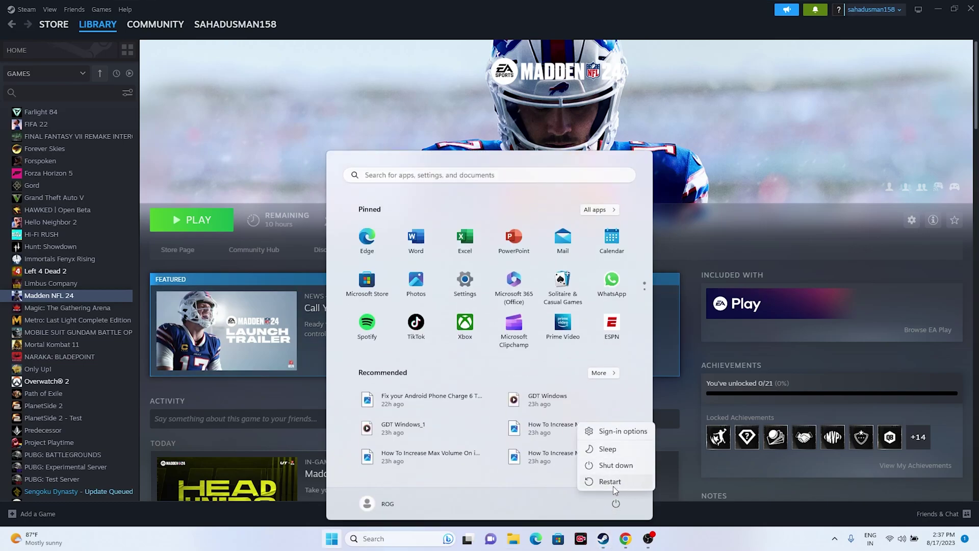
pyautogui.click(665, 544)
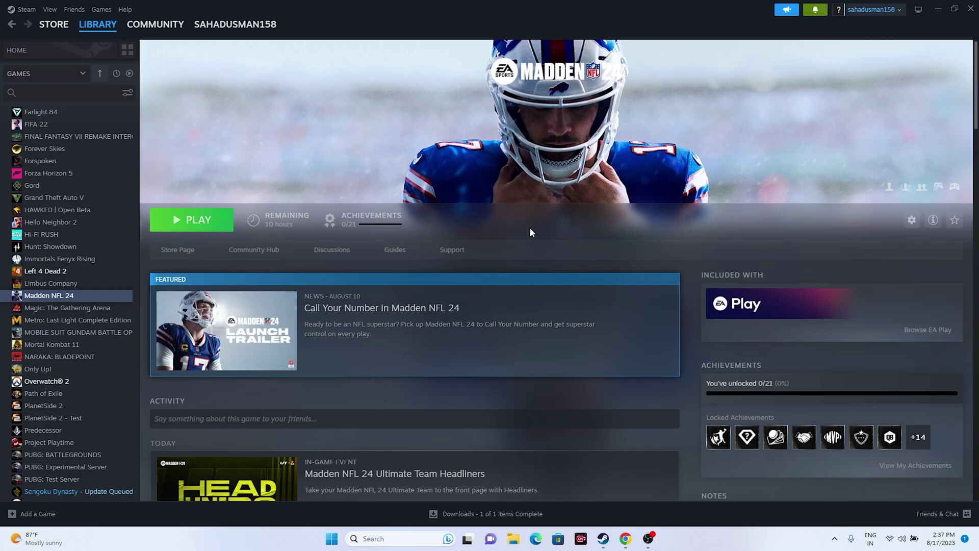
pyautogui.click(942, 12)
# Step: Open Settings and go to System > Troubleshoot > Other troubleshooters
pyautogui.click(382, 538)
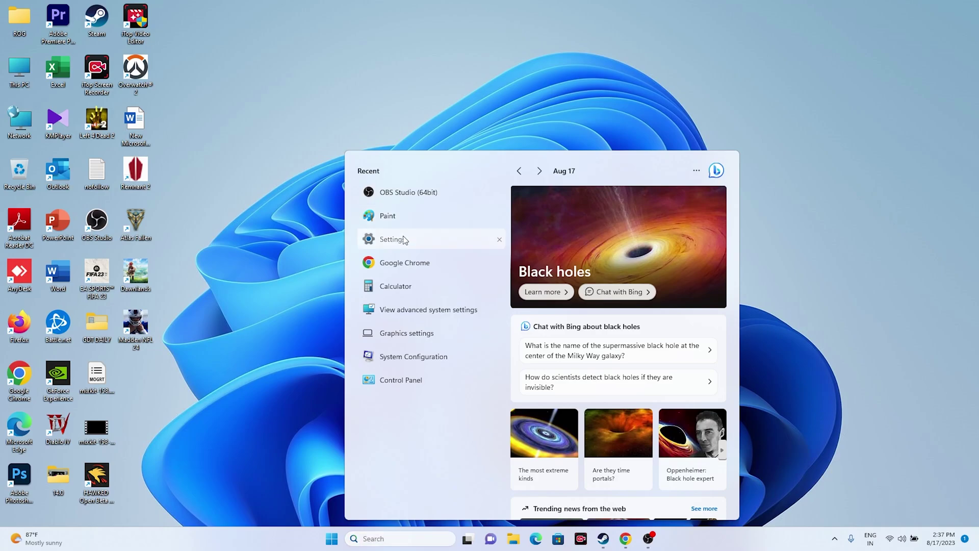
pyautogui.click(406, 240)
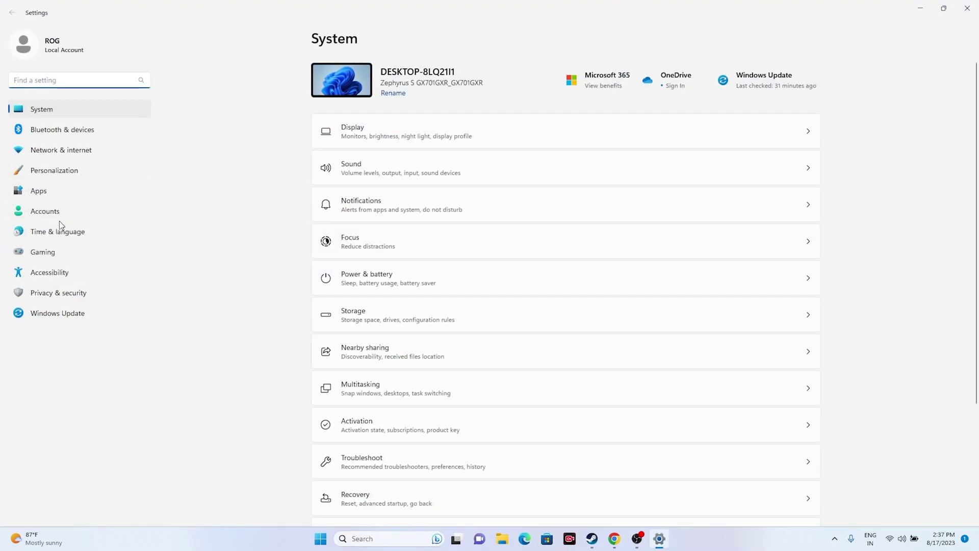
pyautogui.scroll(-2, 684, 240)
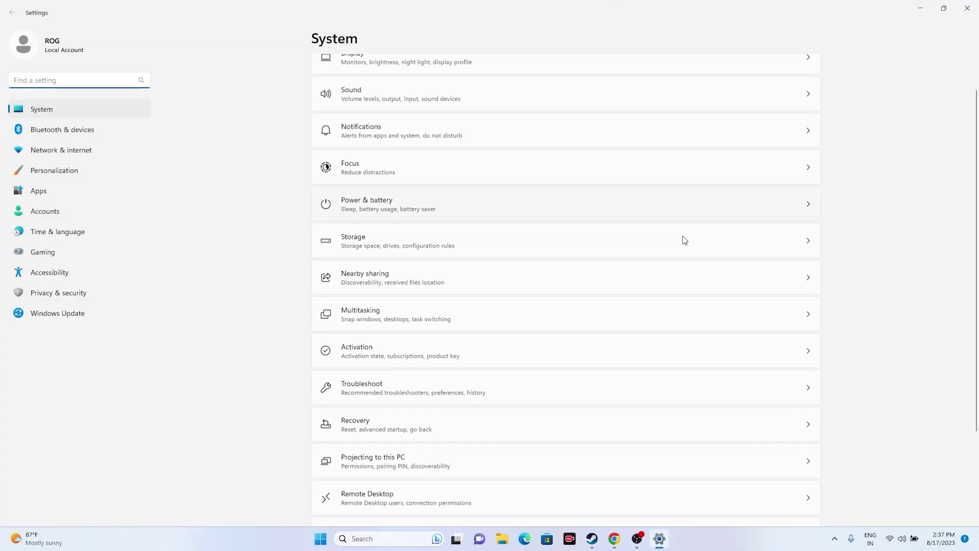
pyautogui.scroll(-2, 684, 240)
pyautogui.click(354, 308)
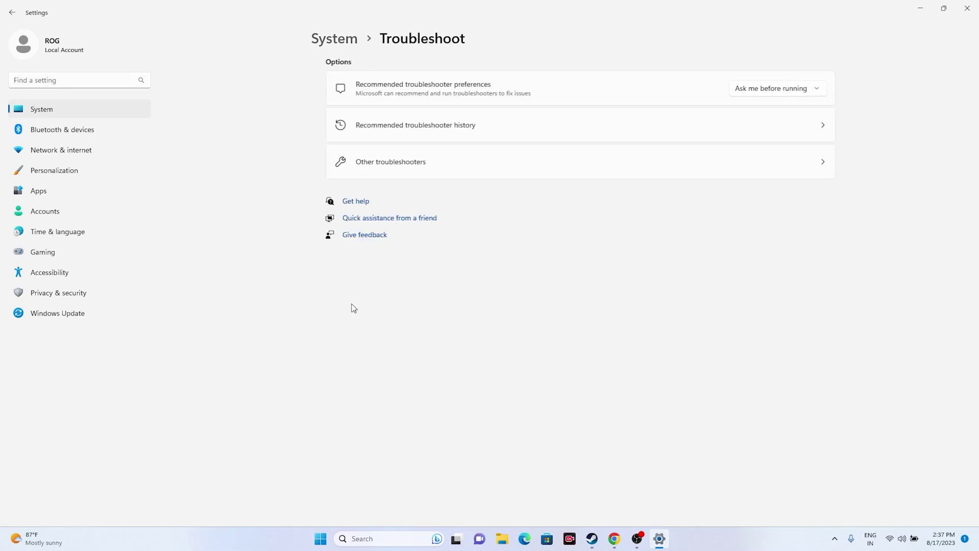
pyautogui.click(350, 166)
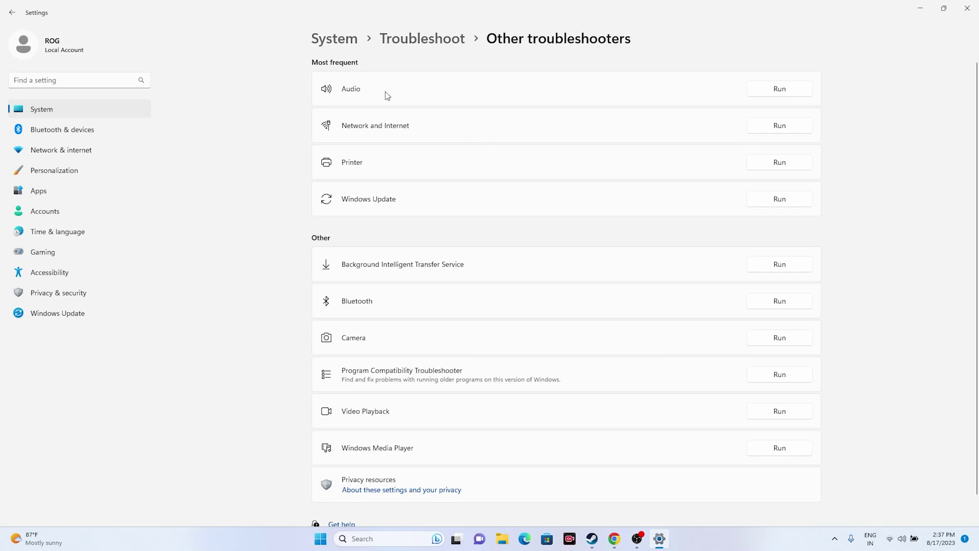
# Step: Run the Audio troubleshooter in Get Help, then close Get Help and Settings
pyautogui.click(780, 89)
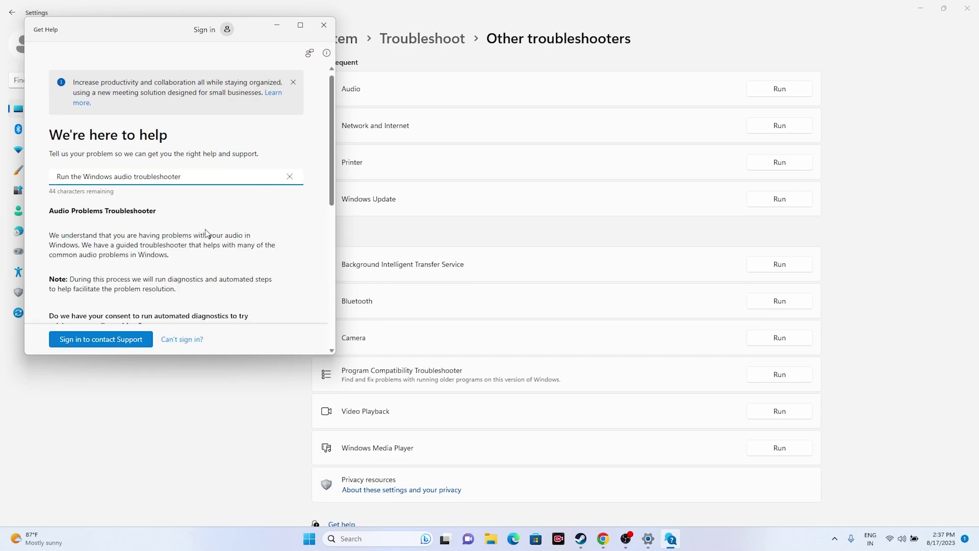
pyautogui.scroll(-3, 209, 214)
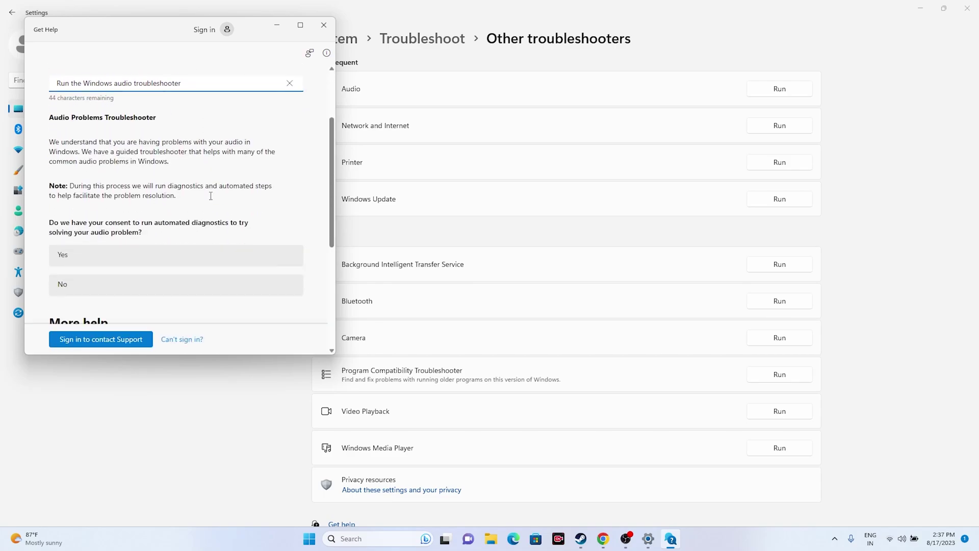
pyautogui.scroll(3, 210, 195)
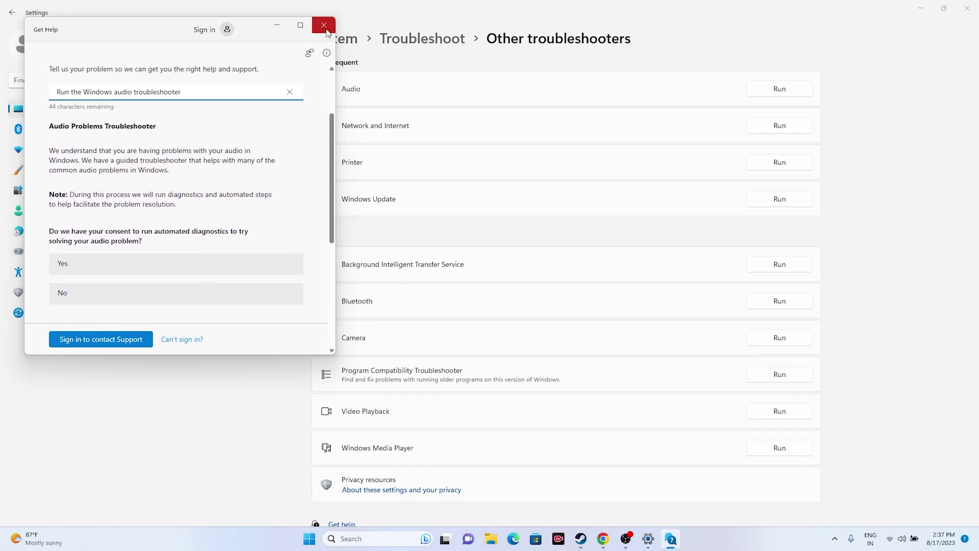
pyautogui.click(324, 25)
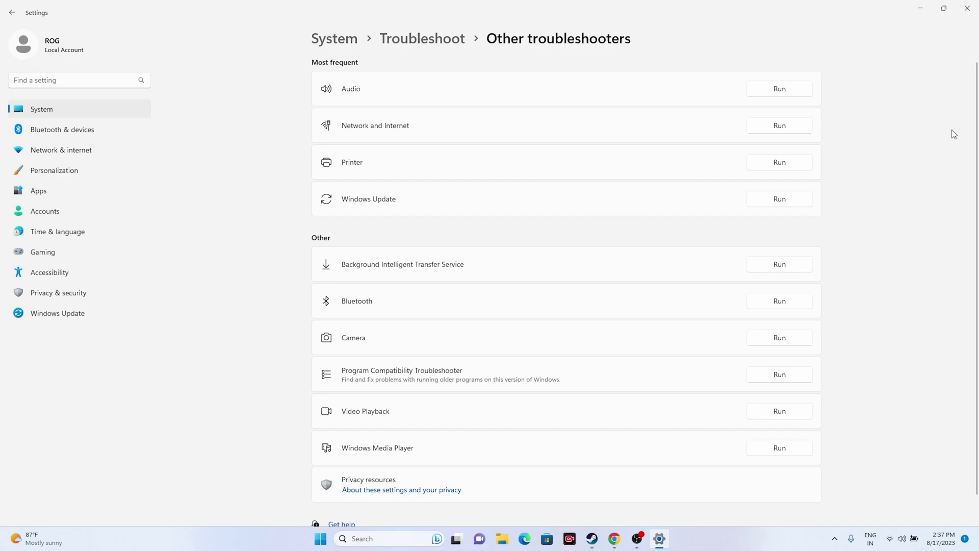
pyautogui.click(968, 9)
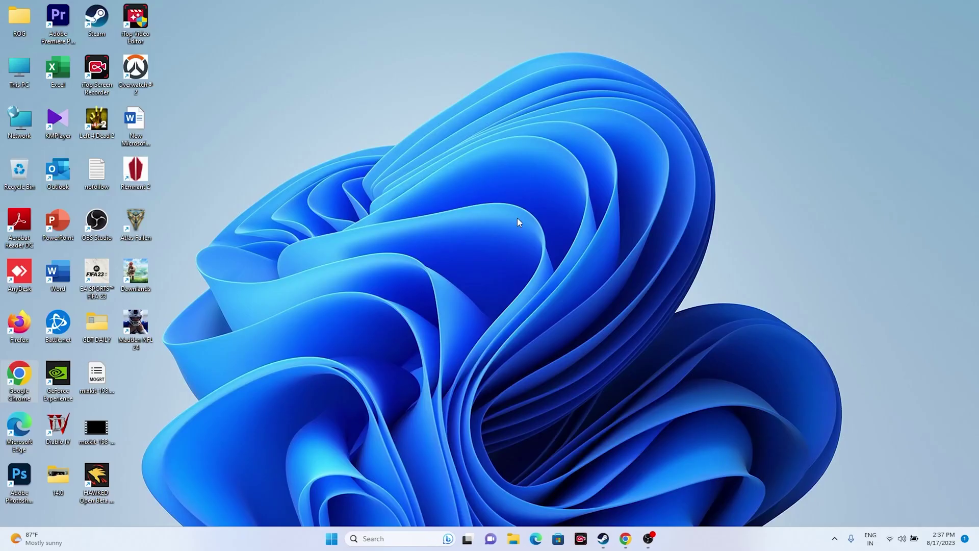
# Step: Drop the Quick Settings volume slider to 0, restore it to 100, and launch All settings
pyautogui.click(903, 540)
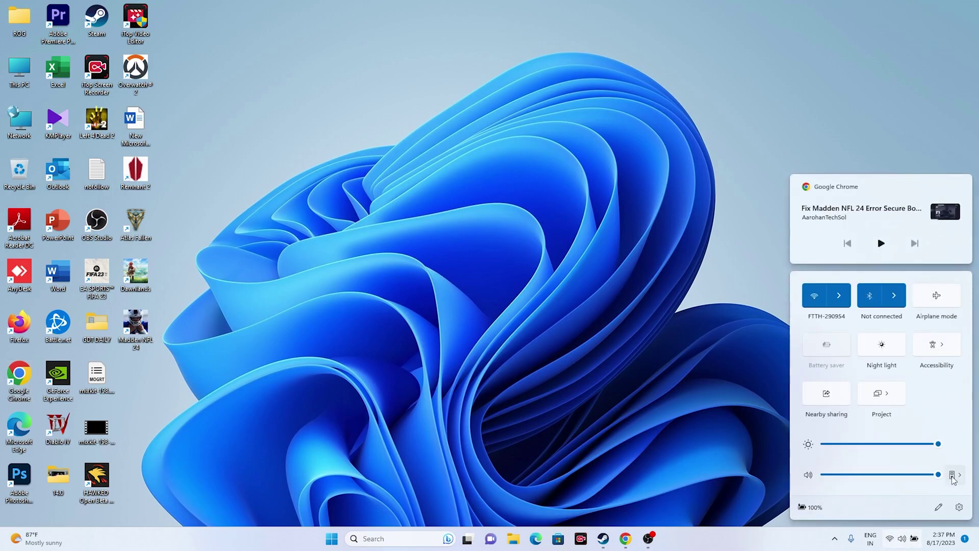
pyautogui.moveTo(939, 474); pyautogui.dragTo(823, 477)
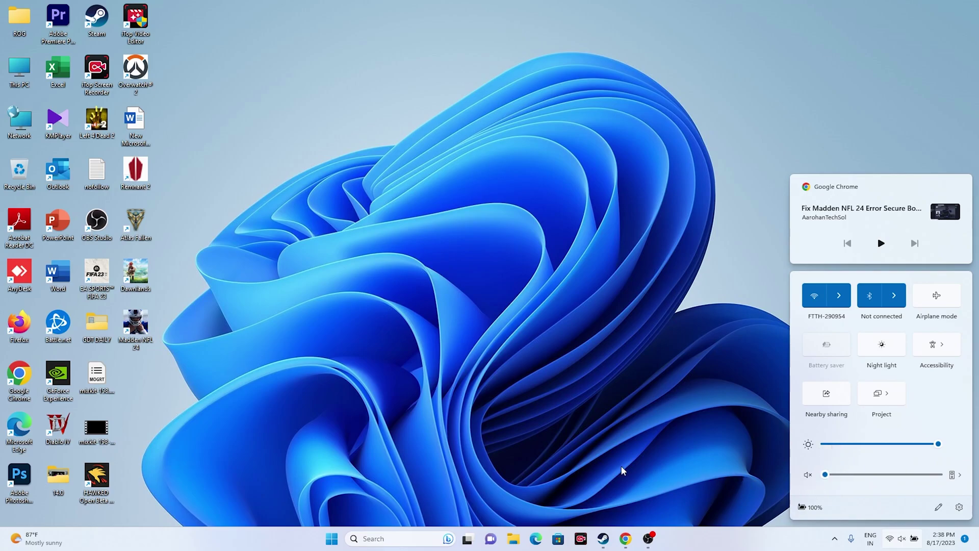
pyautogui.click(944, 476)
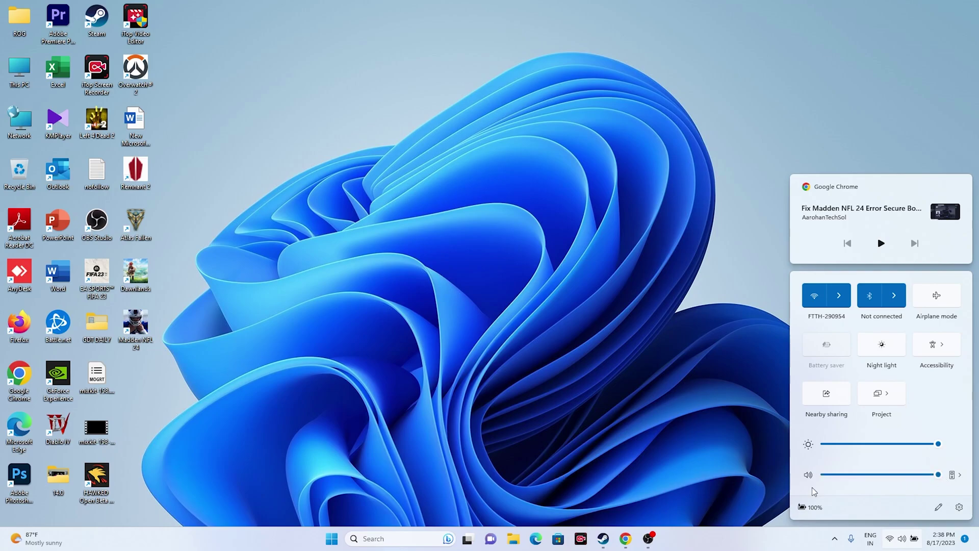
pyautogui.click(960, 507)
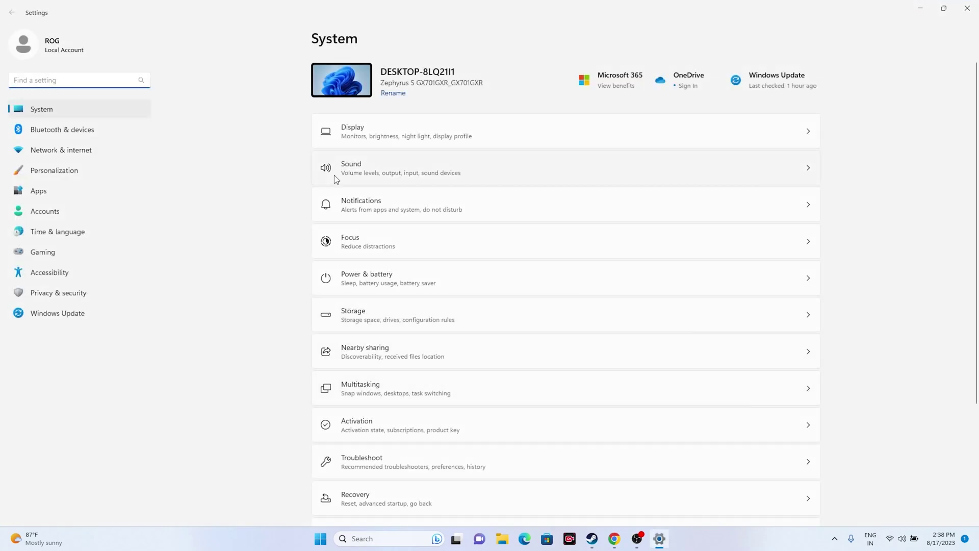
# Step: On the System > Sound page, set the microphone input volume to 100
pyautogui.click(334, 175)
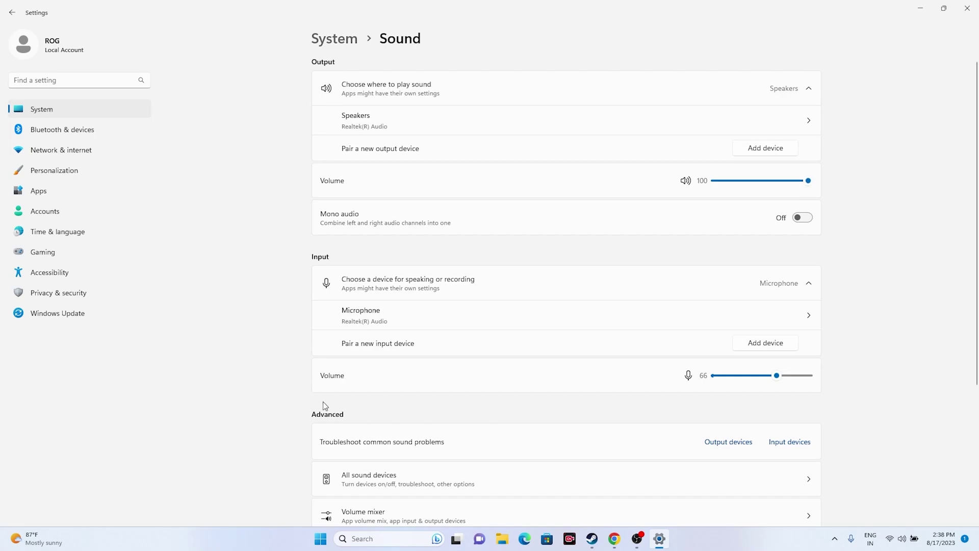
pyautogui.click(813, 376)
pyautogui.moveTo(810, 378)
pyautogui.mouseDown()
pyautogui.moveTo(698, 382)
pyautogui.moveTo(826, 382)
pyautogui.mouseUp()
# Step: Review the Speakers output properties, return to Sound, and close Settings
pyautogui.click(359, 129)
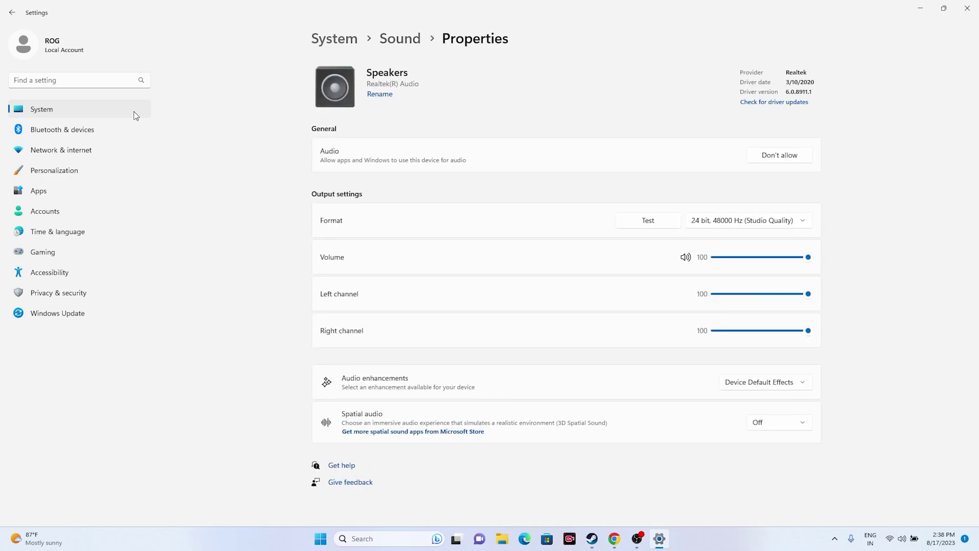
pyautogui.click(12, 12)
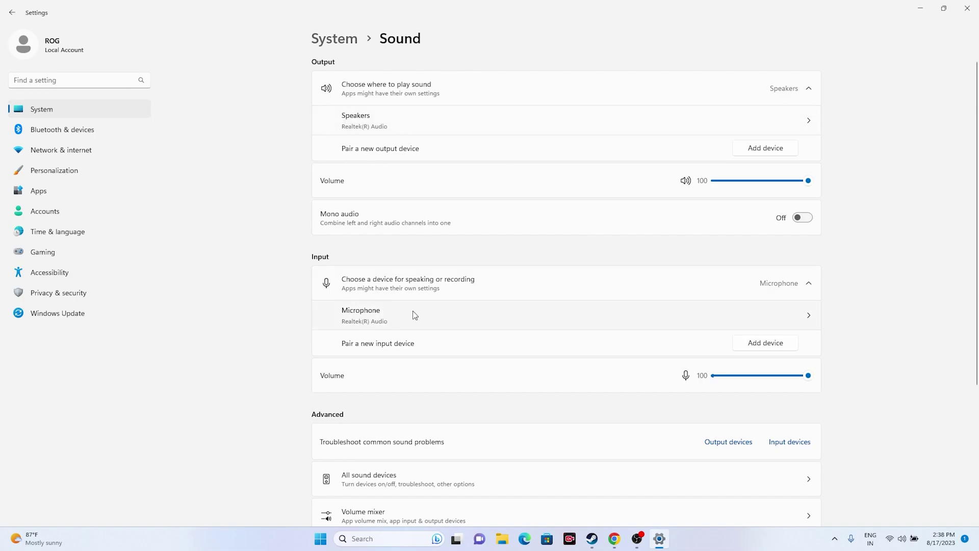
pyautogui.click(968, 8)
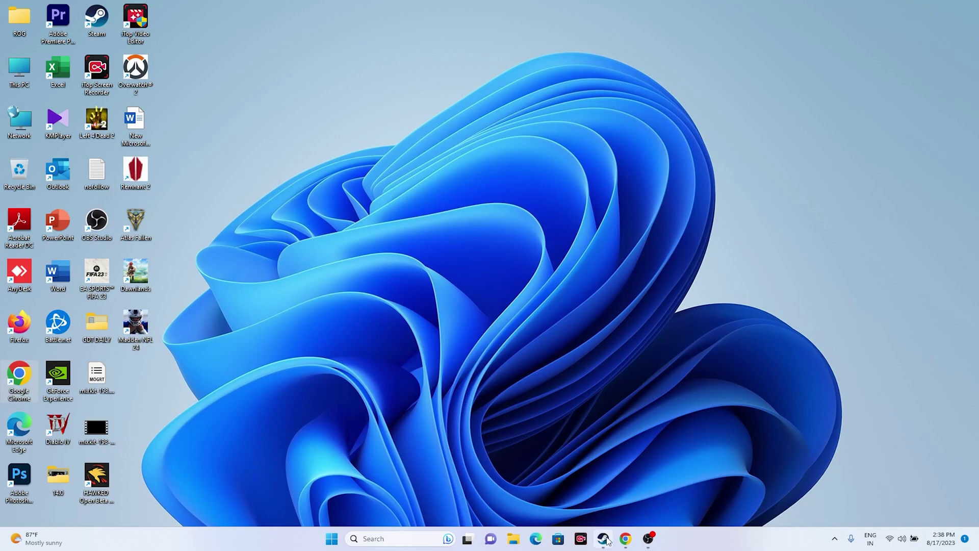
# Step: Restore Steam's Madden NFL 24 library page and bring up the Windows search panel over it
pyautogui.click(603, 538)
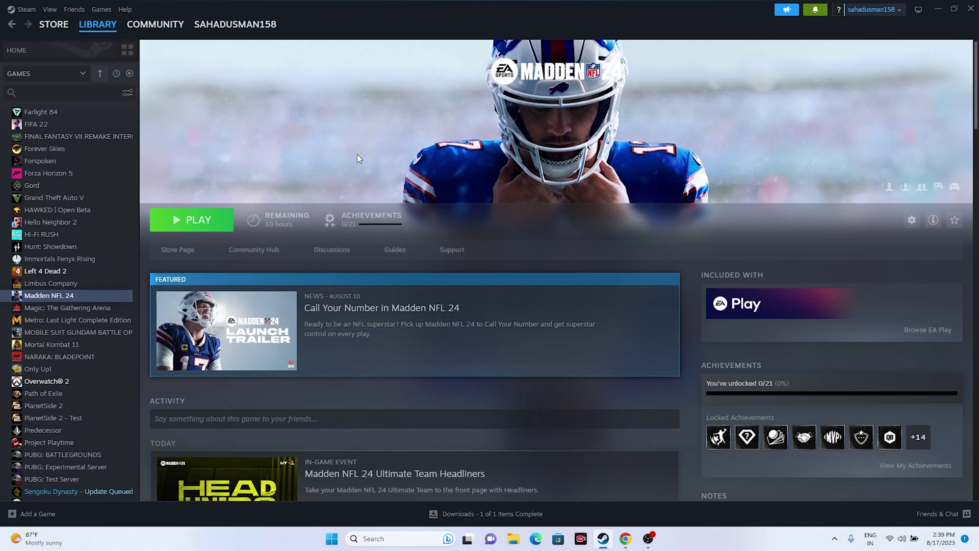
pyautogui.click(375, 539)
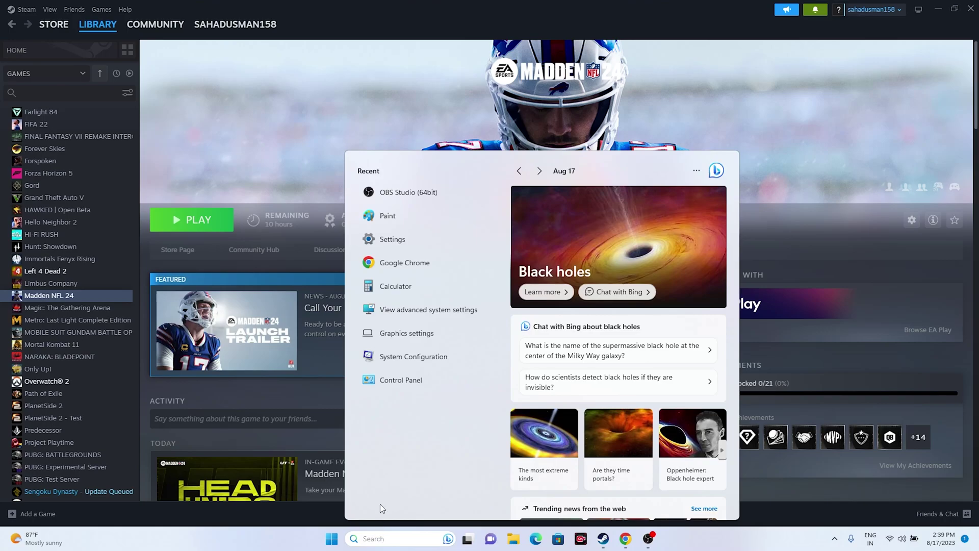
# Step: Open Control Panel > Hardware and Sound > Sound and the Speakers properties
pyautogui.click(403, 379)
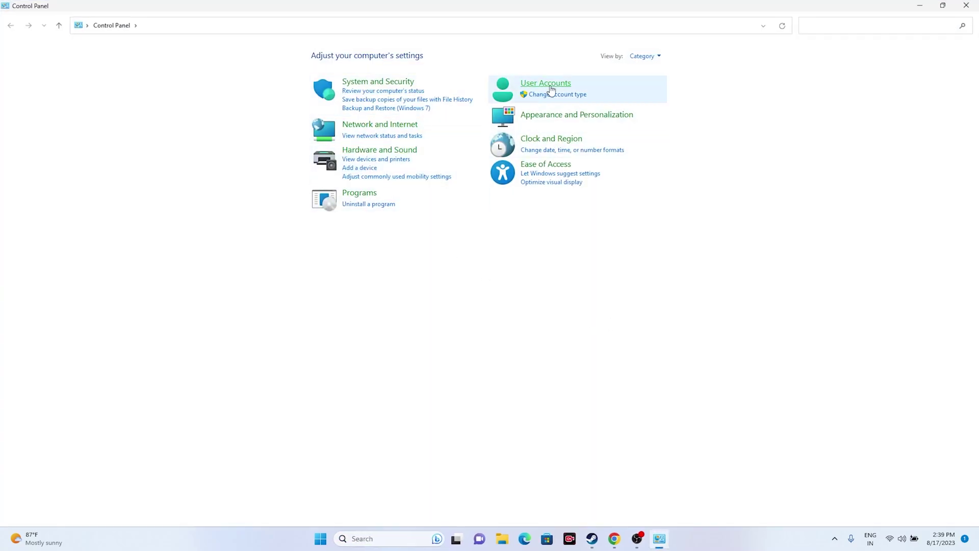
pyautogui.click(411, 146)
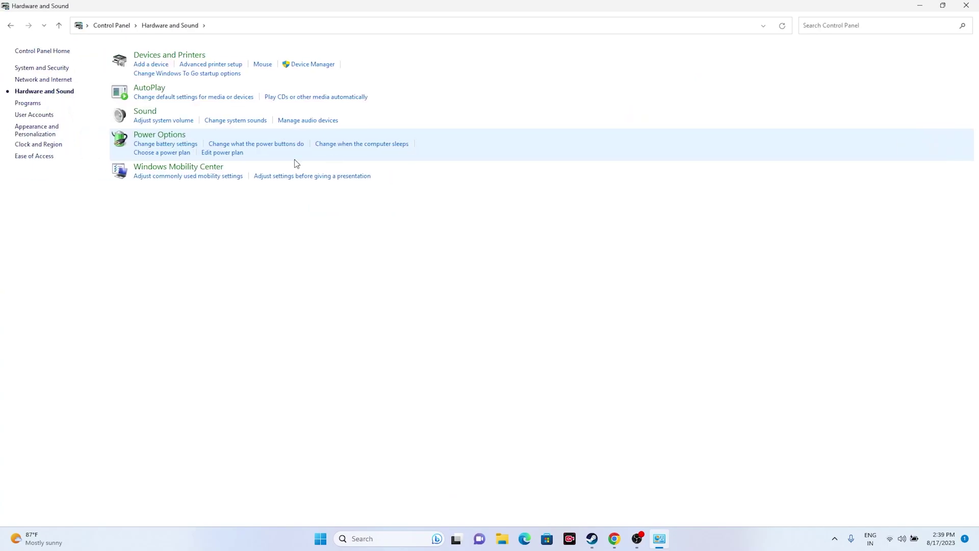
pyautogui.click(152, 111)
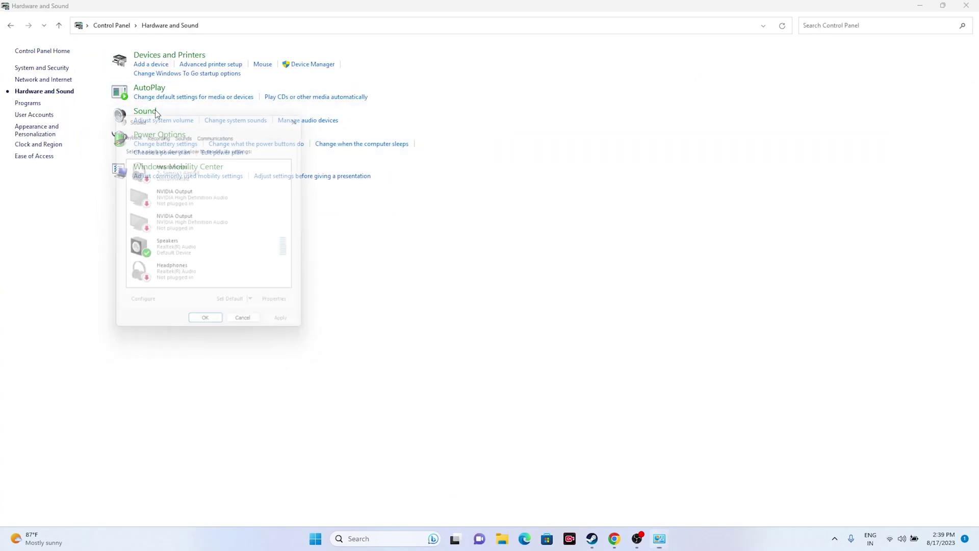
pyautogui.click(180, 255)
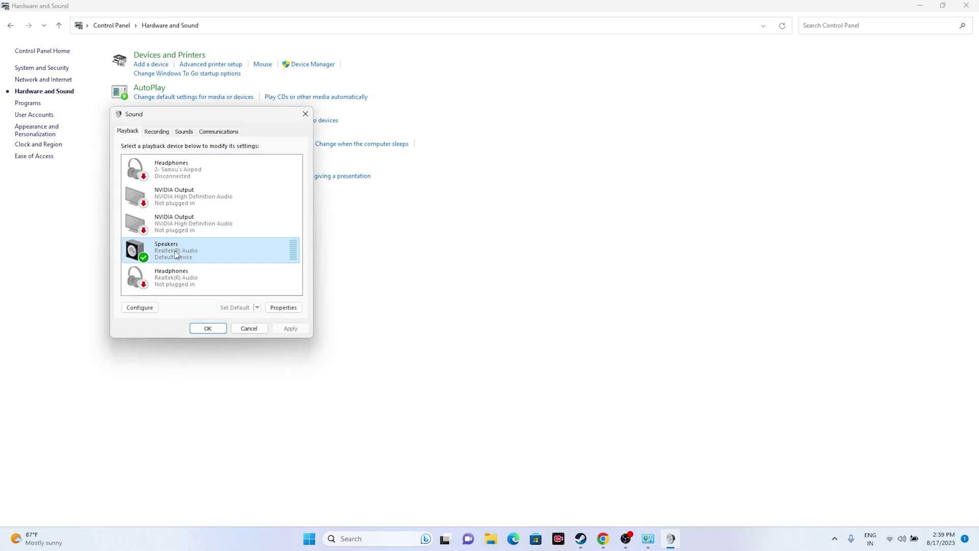
pyautogui.rightClick(179, 254)
pyautogui.click(220, 334)
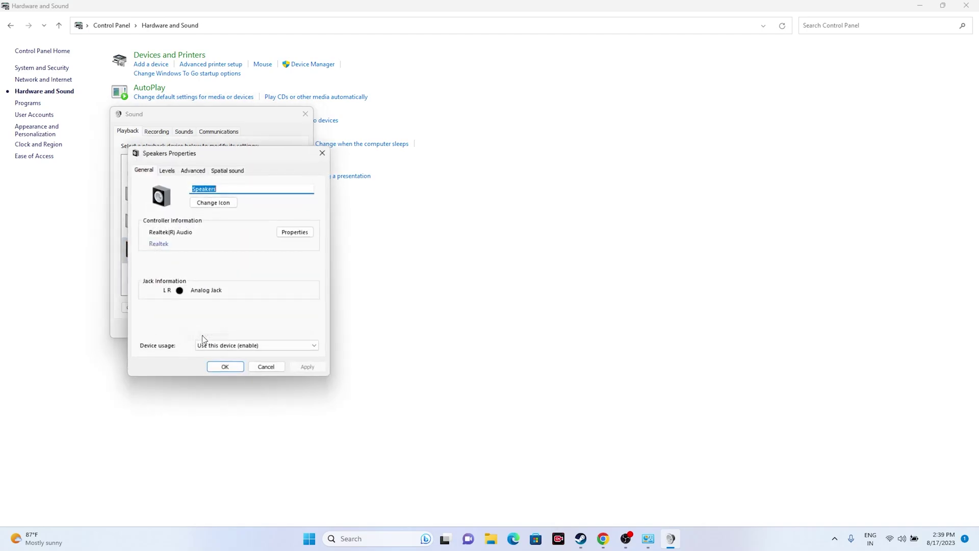
# Step: Set the Speakers default format to 24 bit, 48000 Hz (Studio Quality), confirm, and close Sound
pyautogui.click(193, 170)
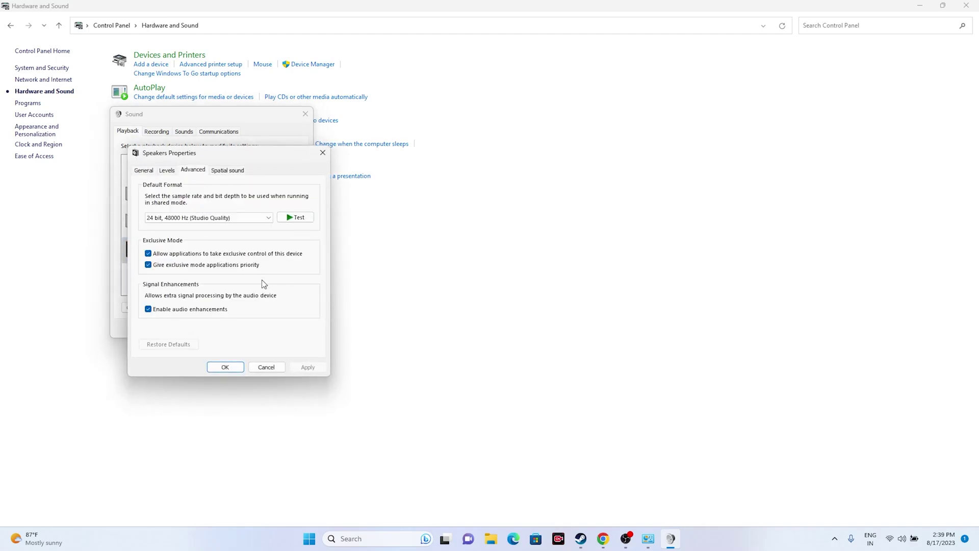
pyautogui.click(164, 218)
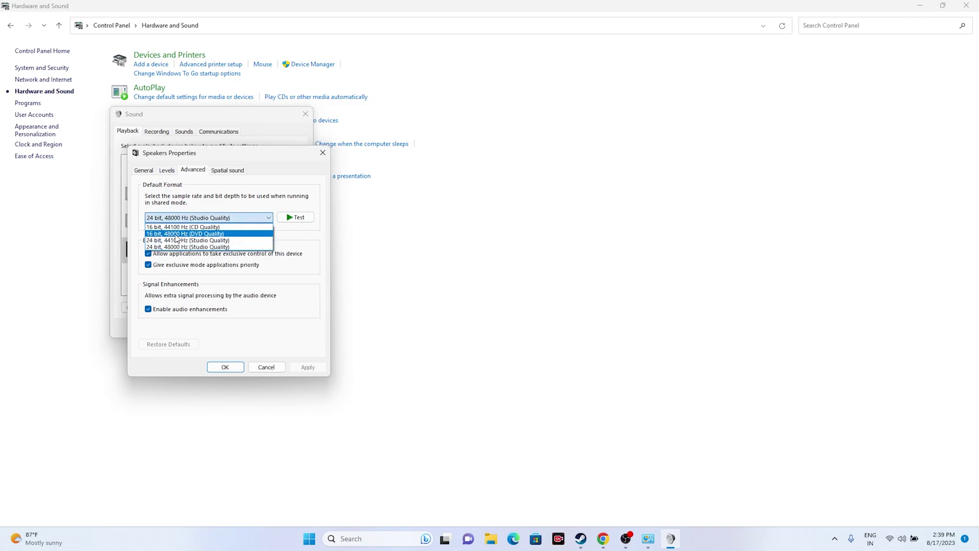
pyautogui.click(178, 247)
pyautogui.click(232, 367)
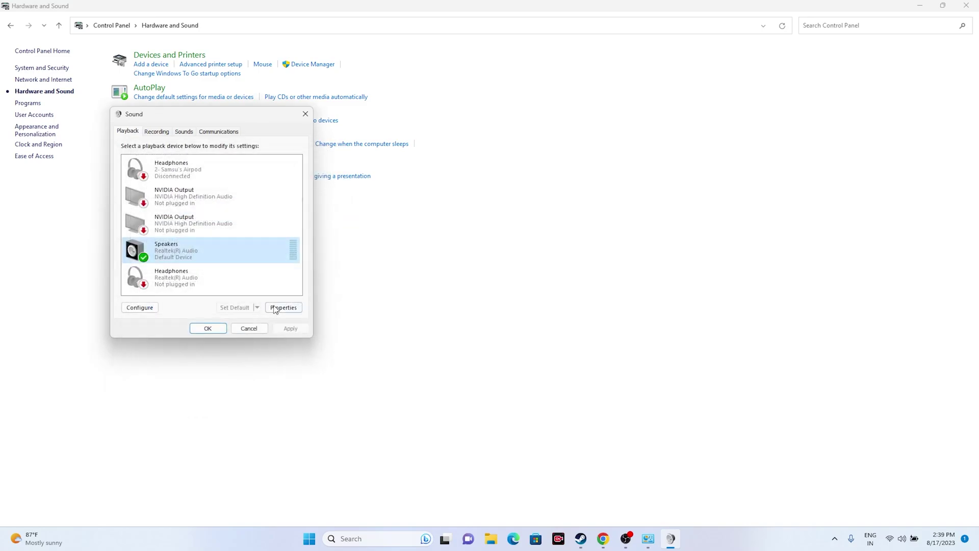
pyautogui.click(208, 329)
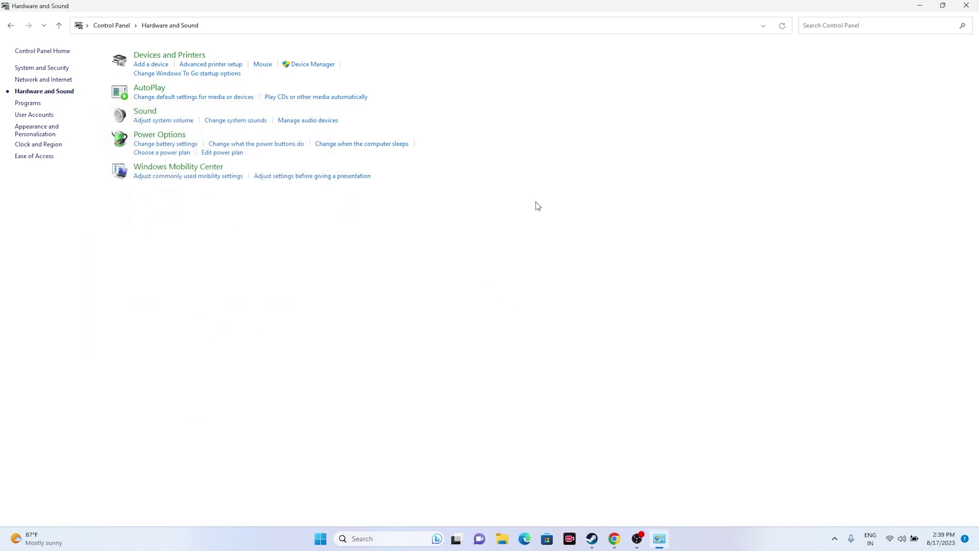
# Step: Close Control Panel to reveal Steam's Madden NFL 24 page, then bring up Windows search
pyautogui.click(966, 5)
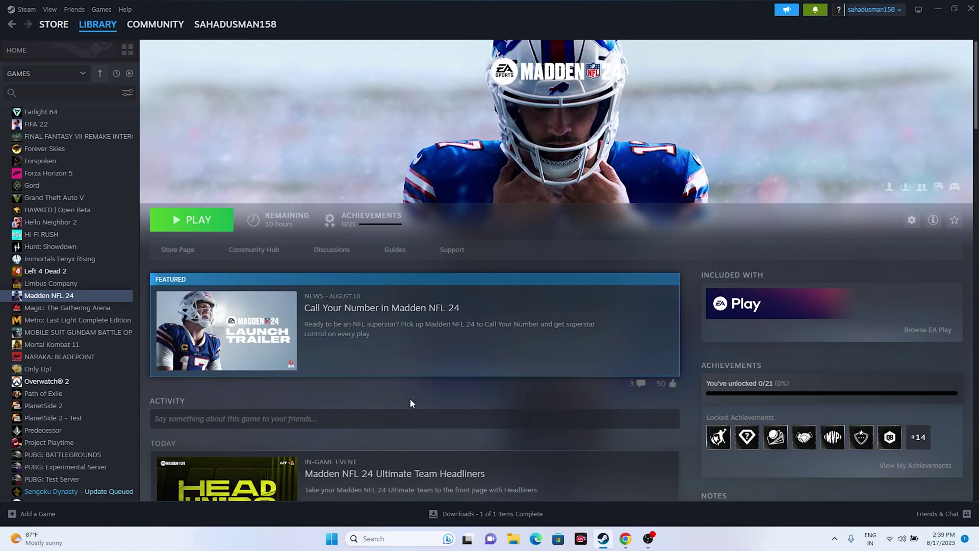
pyautogui.click(379, 538)
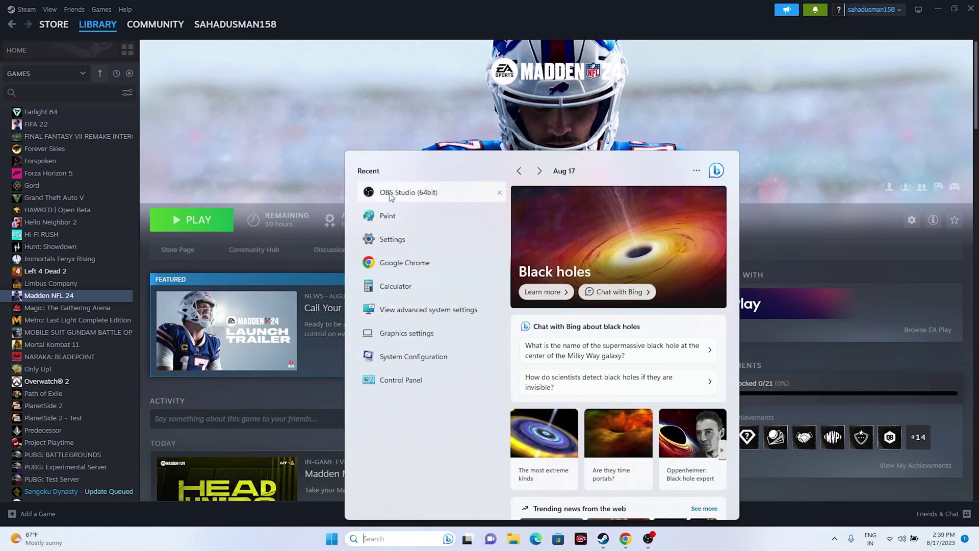
# Step: Open Control Panel > Hardware and Sound > Sound and the Speakers properties
pyautogui.click(426, 384)
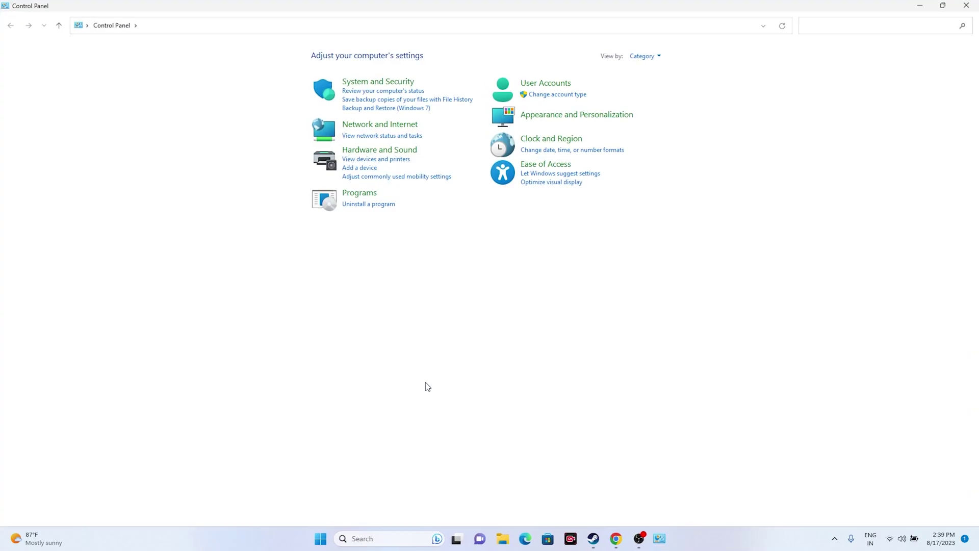
pyautogui.click(391, 149)
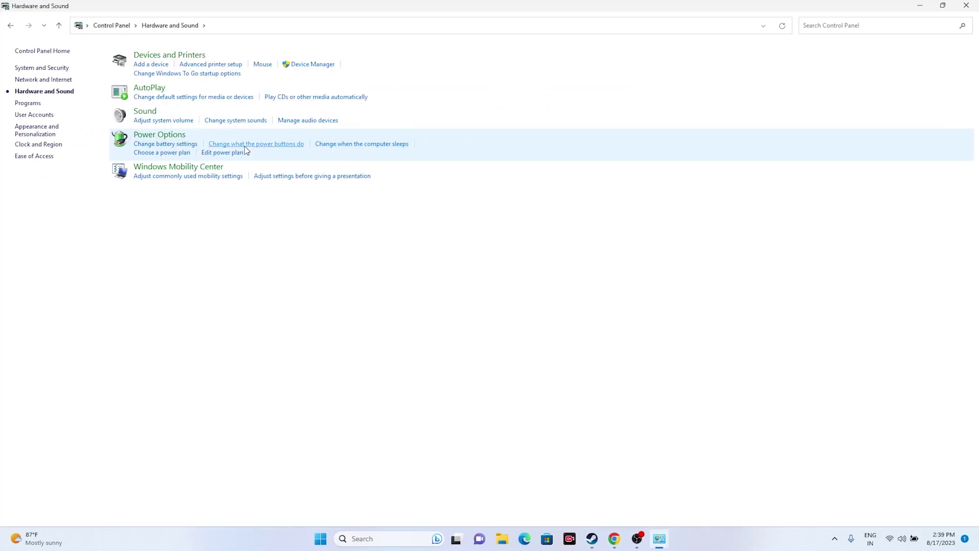
pyautogui.click(145, 111)
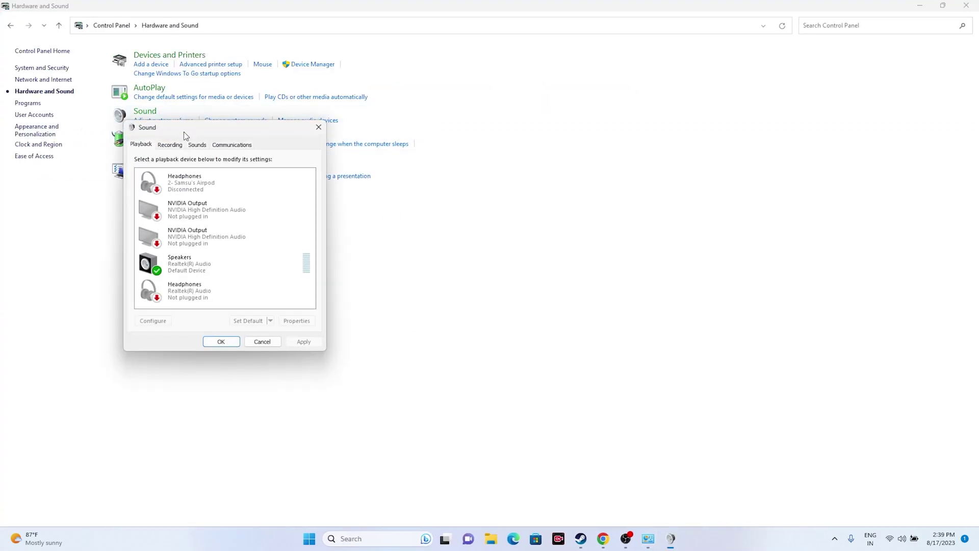
pyautogui.rightClick(183, 266)
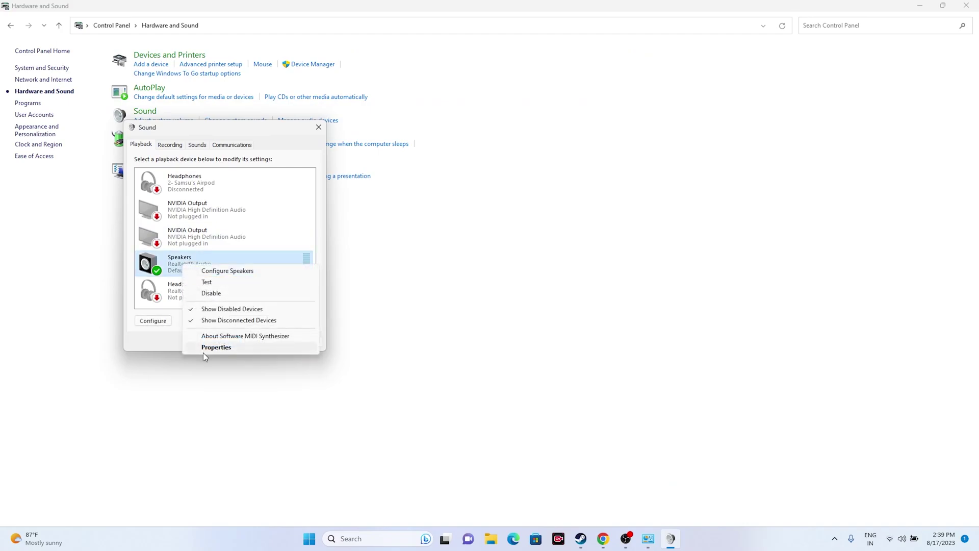
pyautogui.click(207, 349)
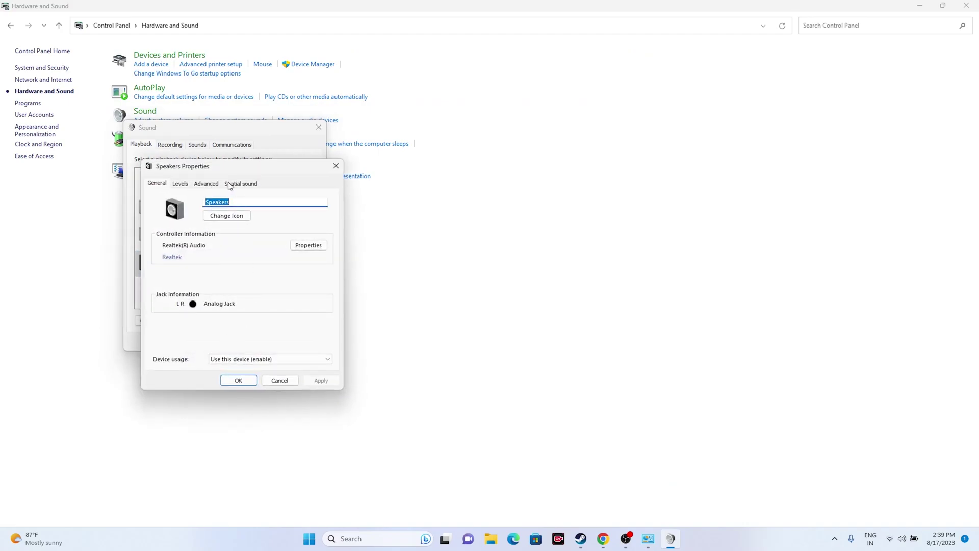
# Step: Leave the Speakers spatial sound format Off, then close Properties, Sound and Control Panel
pyautogui.click(231, 183)
pyautogui.click(180, 230)
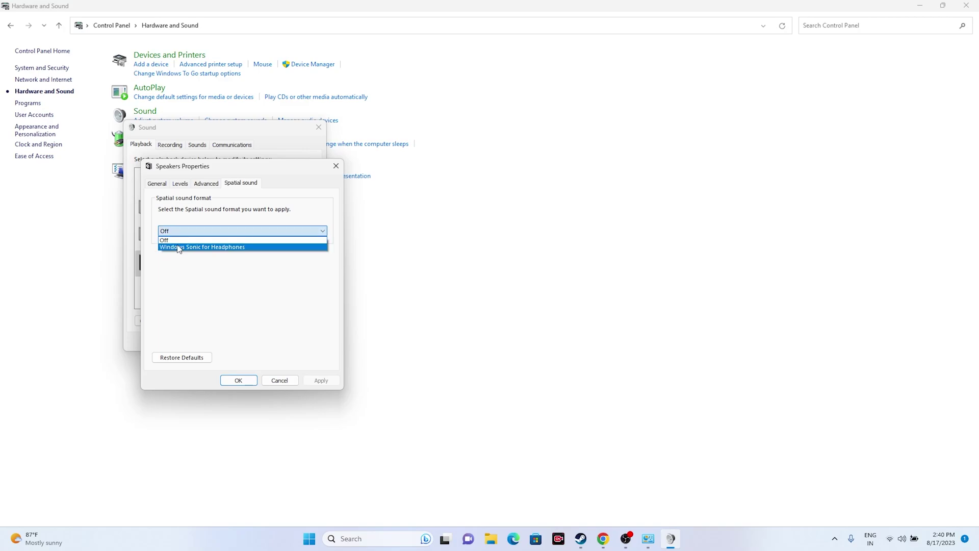
pyautogui.click(182, 233)
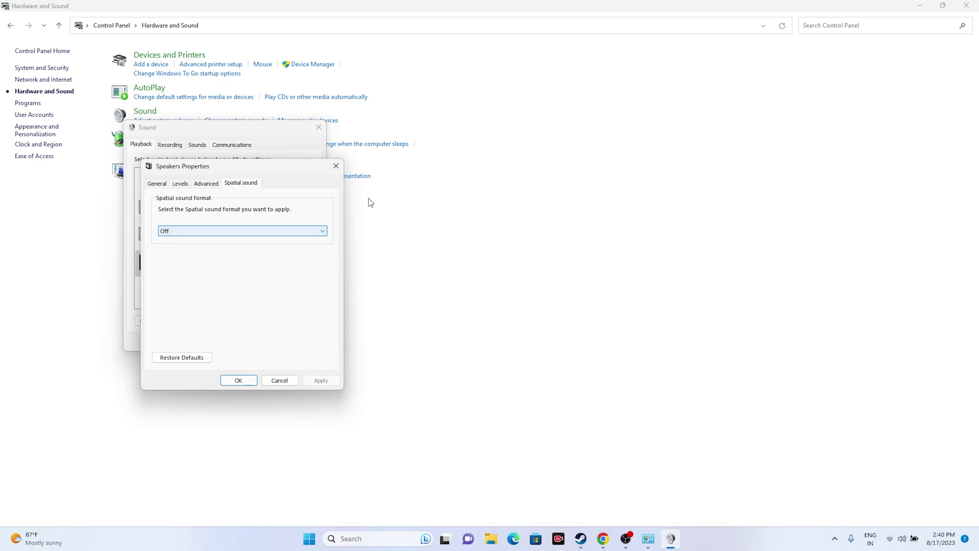
pyautogui.click(330, 172)
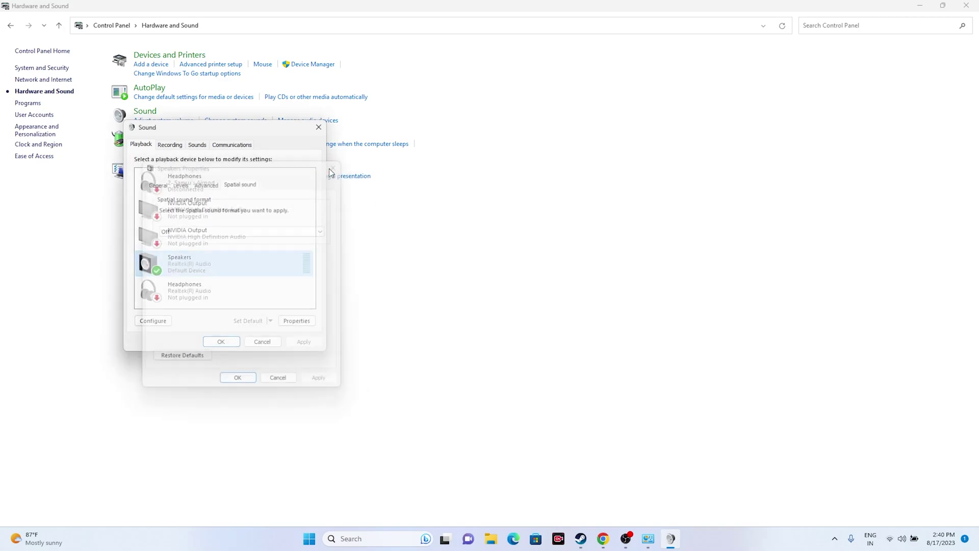
pyautogui.click(318, 127)
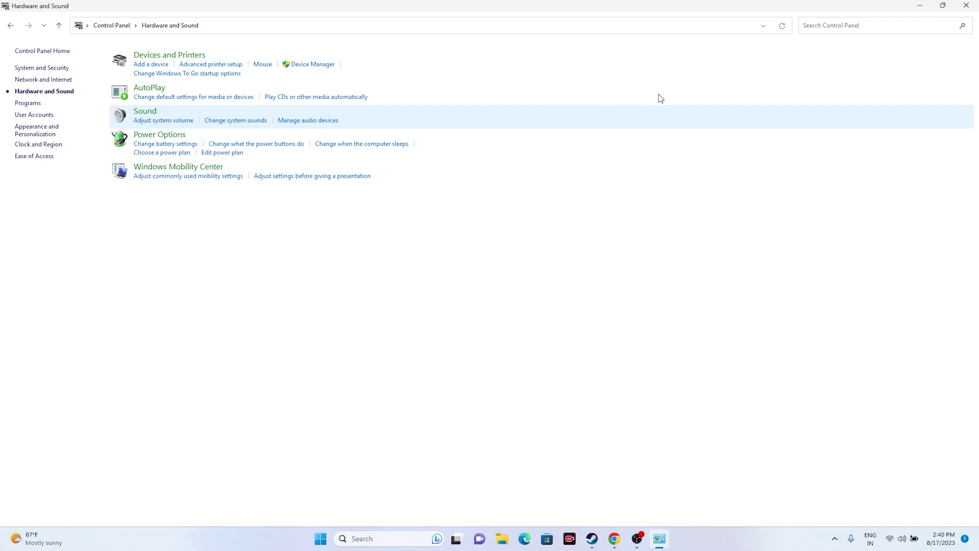
pyautogui.click(966, 5)
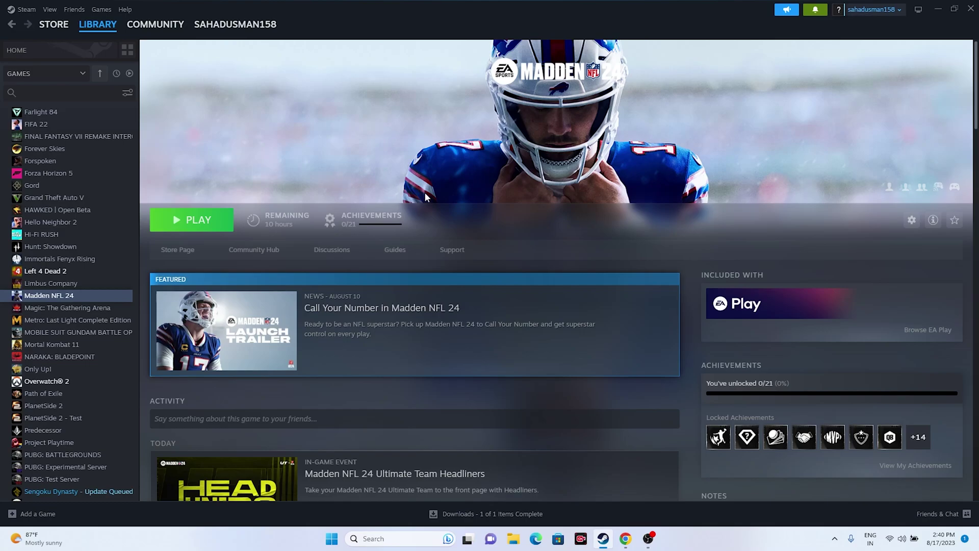
# Step: Check Speakers (Realtek(R) Audio) is the default playback device in Sound, then close Control Panel and Sound
pyautogui.click(367, 540)
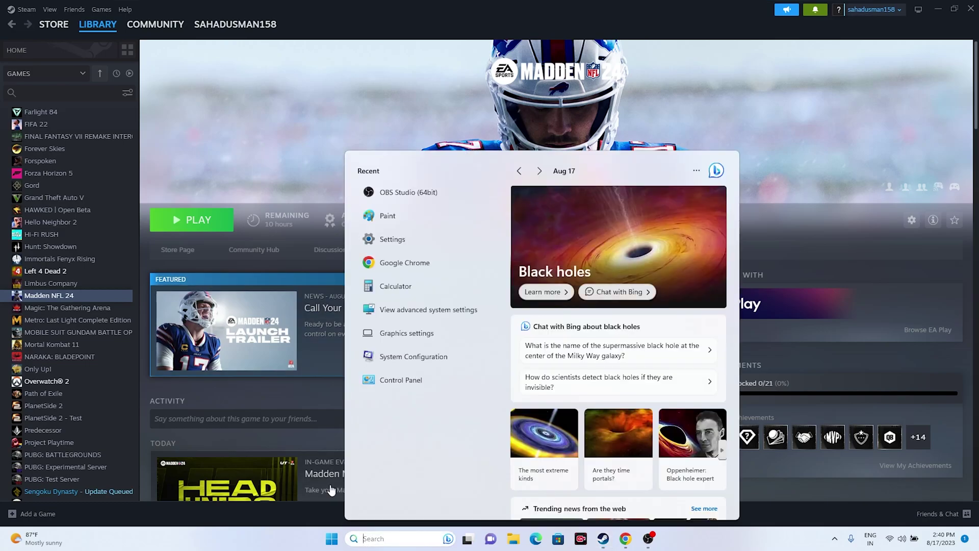
pyautogui.click(402, 380)
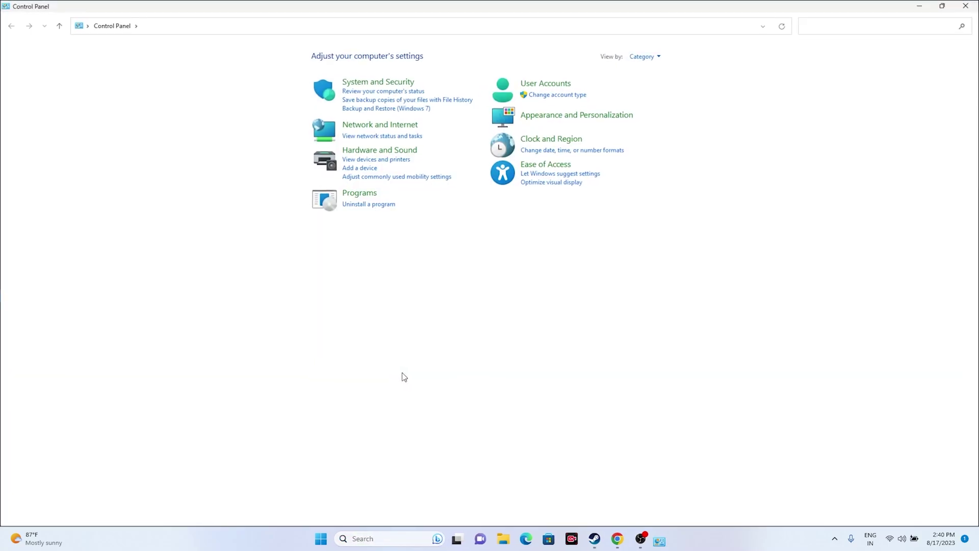
pyautogui.click(367, 152)
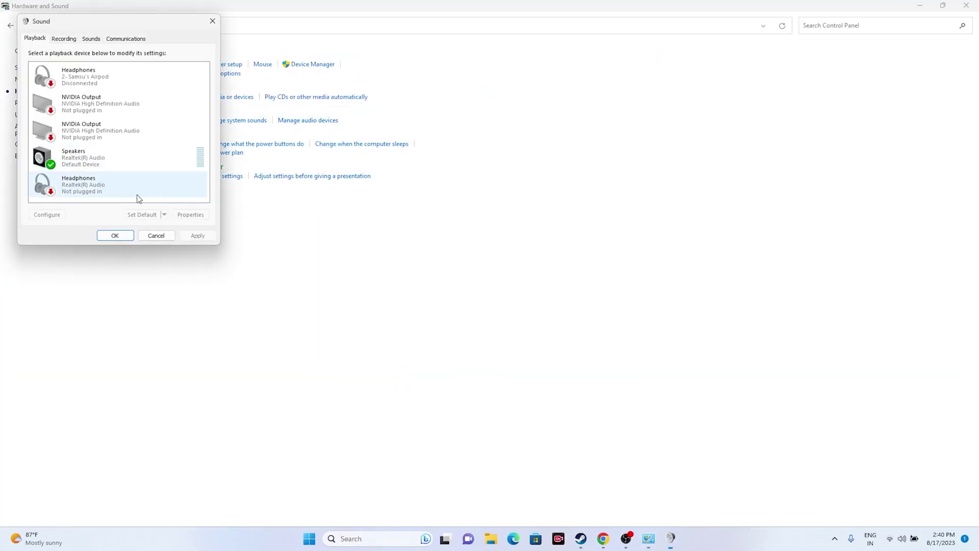
pyautogui.click(80, 158)
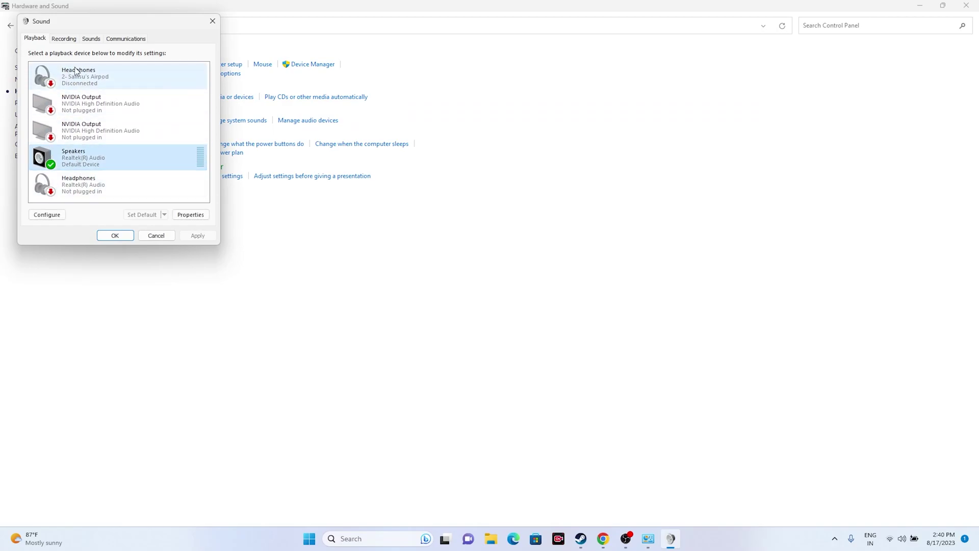
pyautogui.rightClick(85, 161)
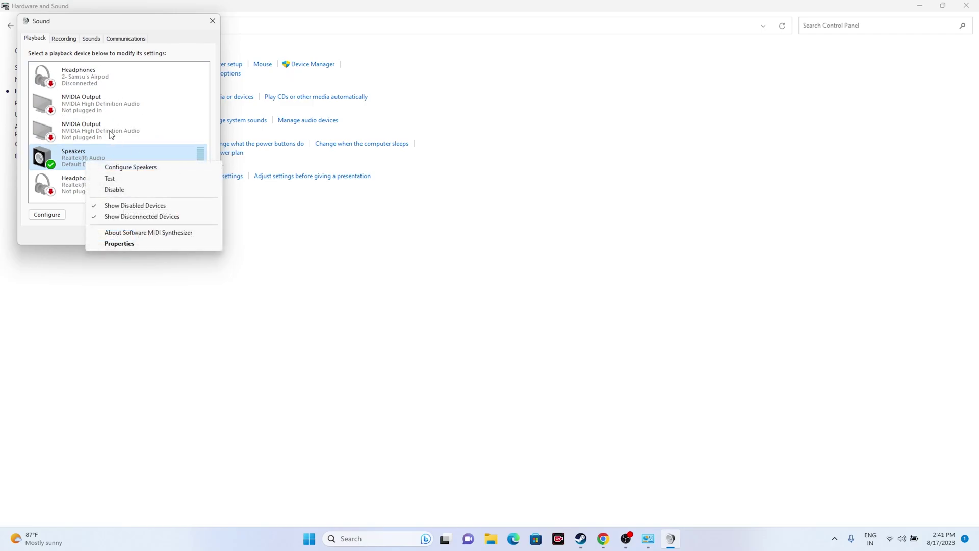
pyautogui.click(278, 225)
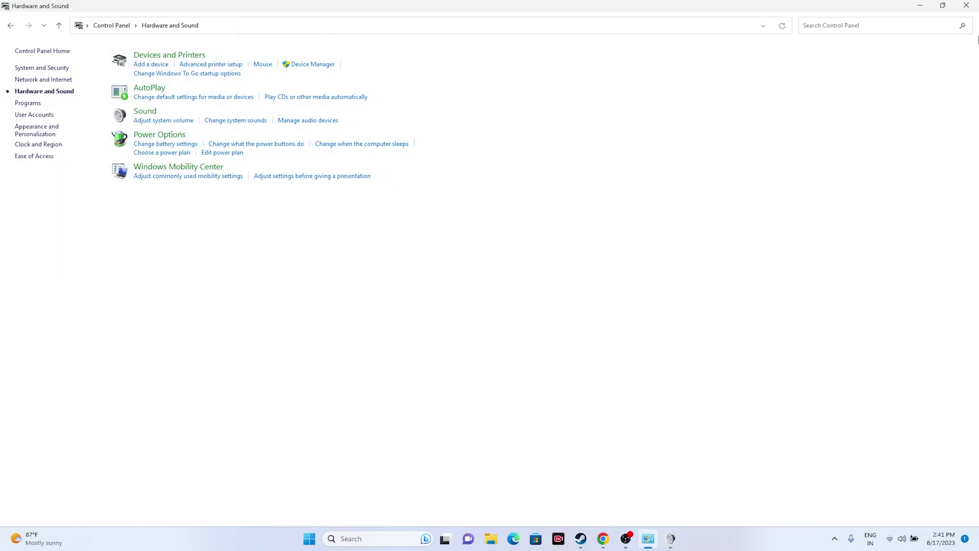
pyautogui.click(972, 7)
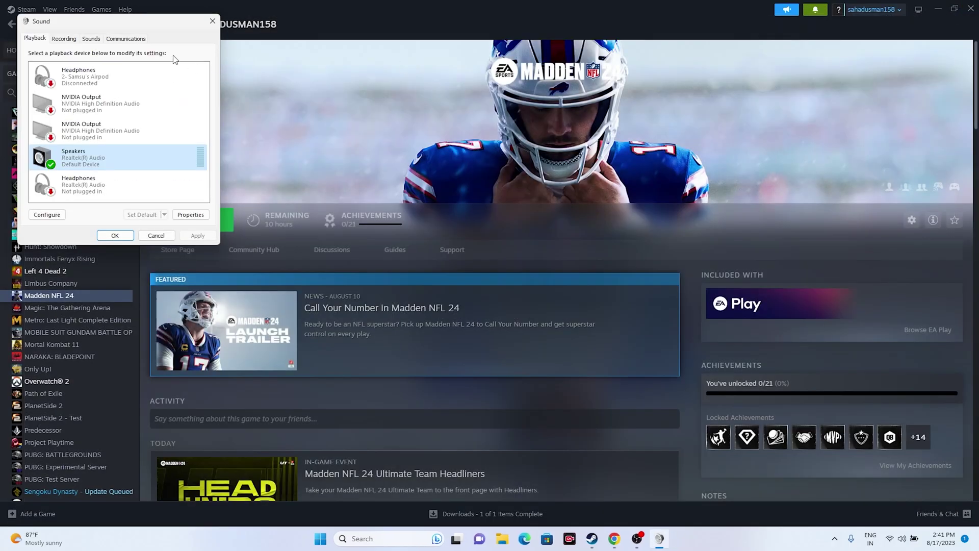
pyautogui.click(213, 21)
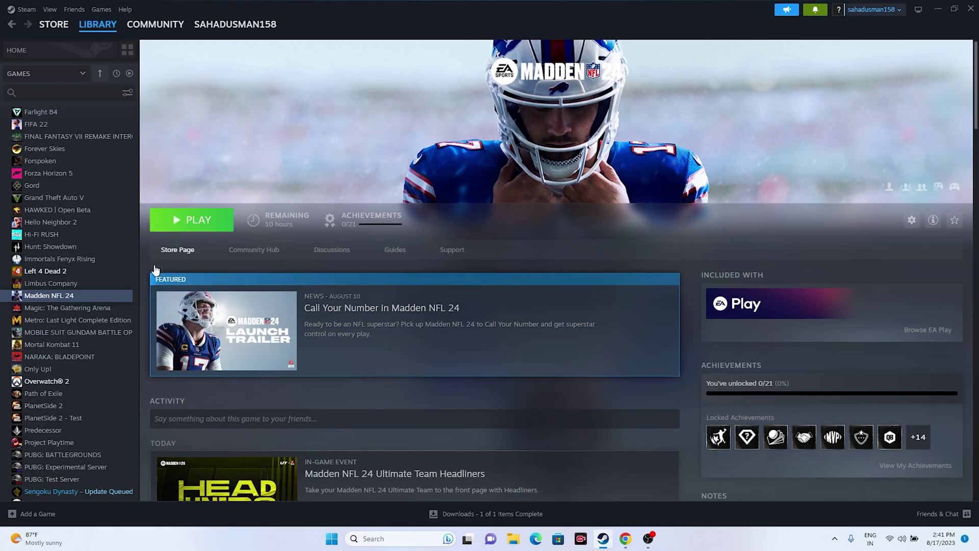
pyautogui.rightClick(71, 301)
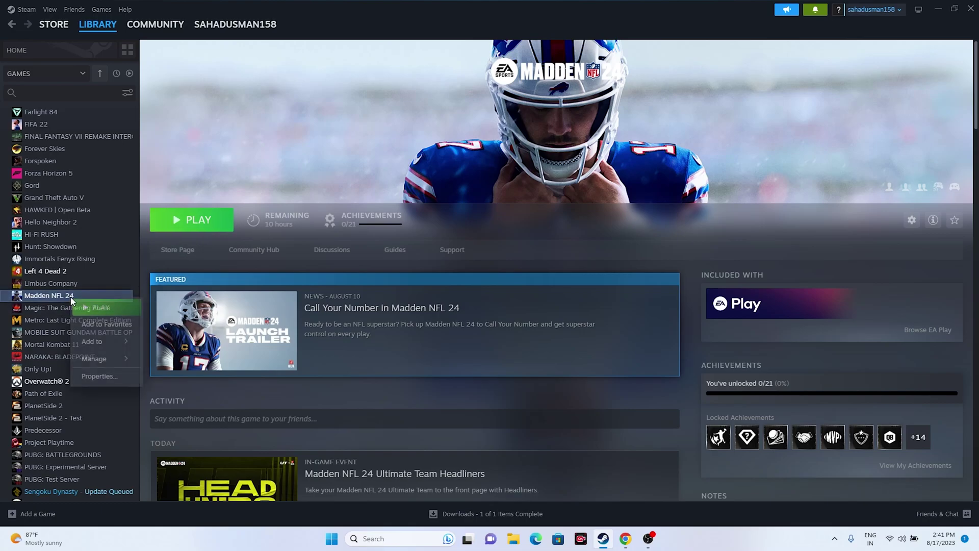
pyautogui.click(82, 380)
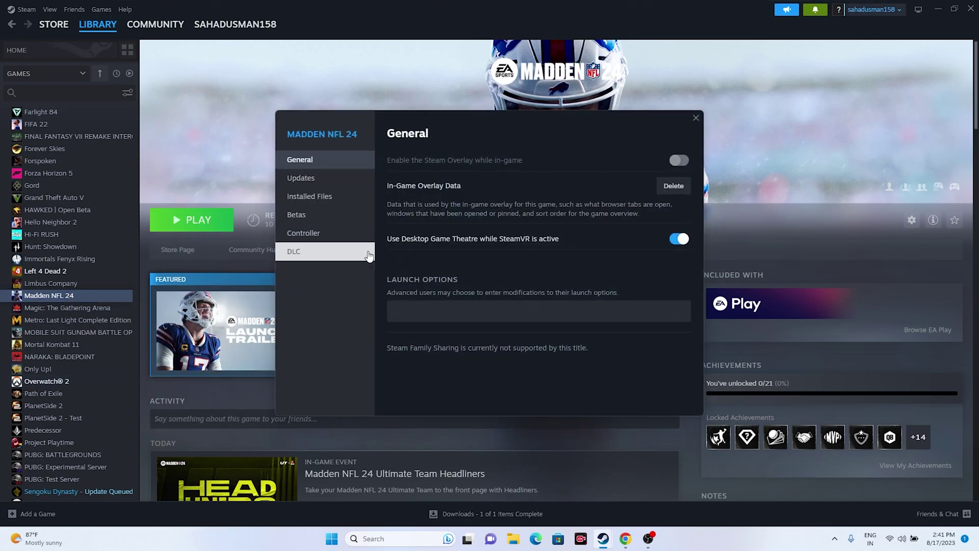
pyautogui.click(337, 198)
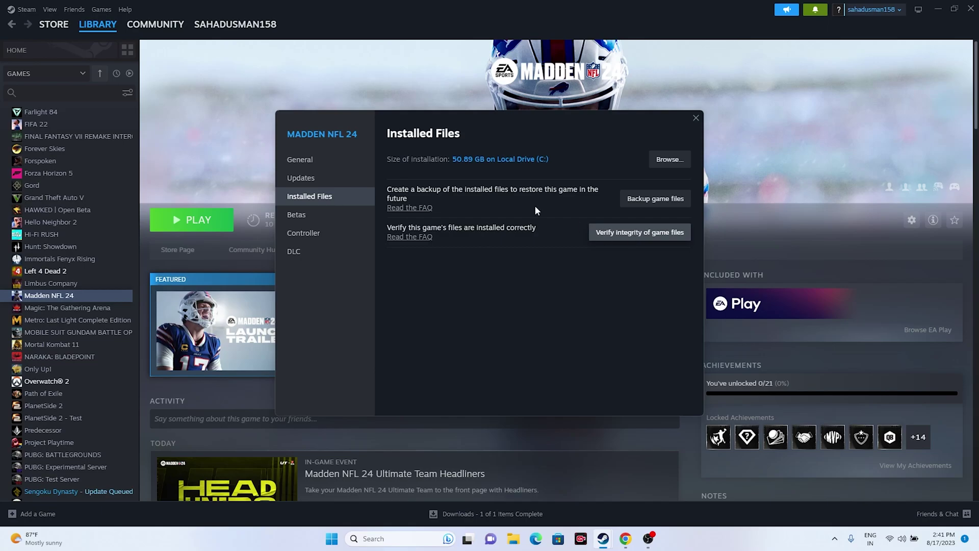
pyautogui.moveTo(558, 125); pyautogui.dragTo(573, 160)
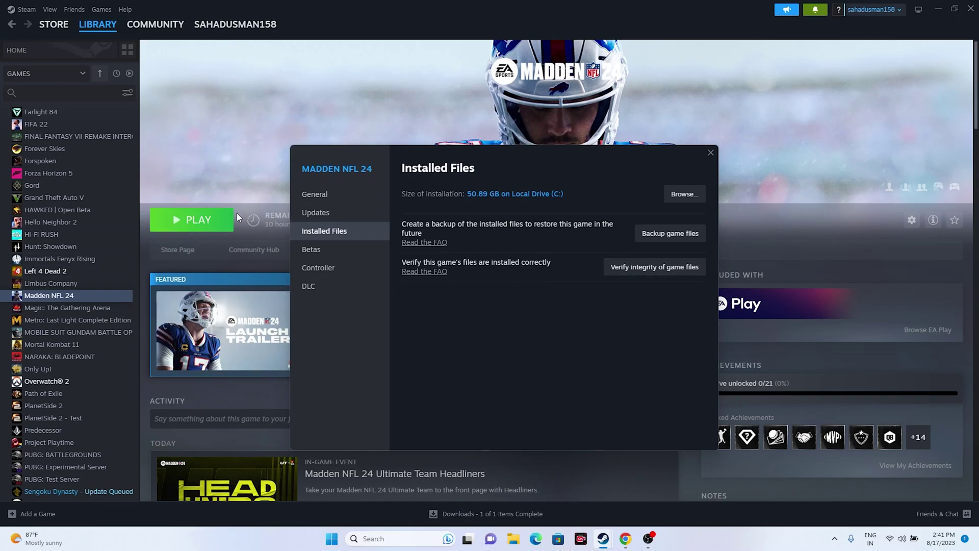
pyautogui.click(710, 153)
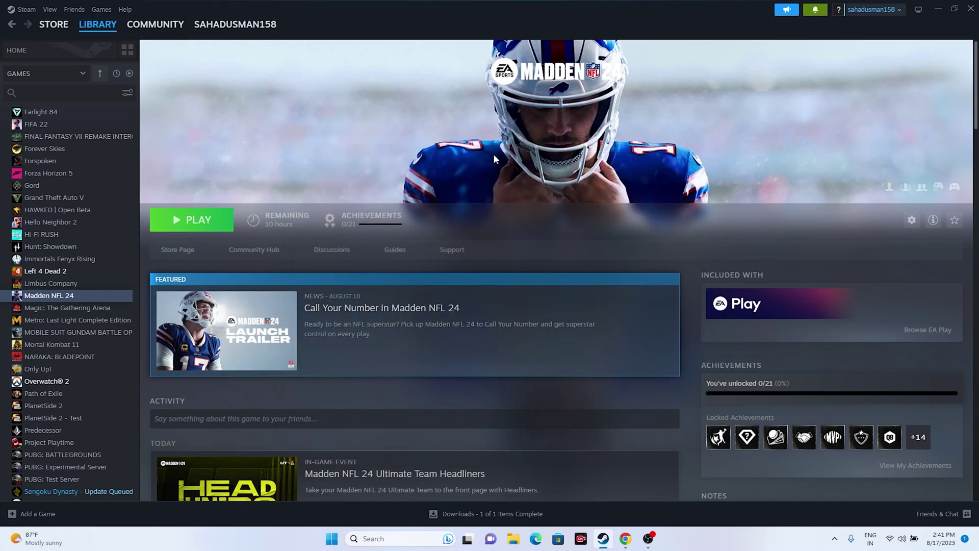
# Step: Minimize Steam, open Device Manager from Win+X, and expand Sound, video and game controllers
pyautogui.click(935, 9)
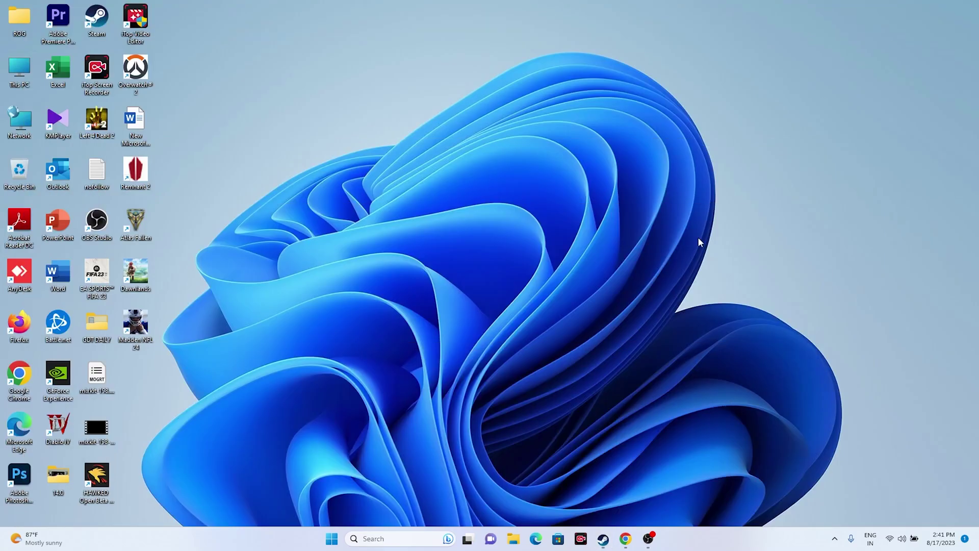
pyautogui.rightClick(335, 545)
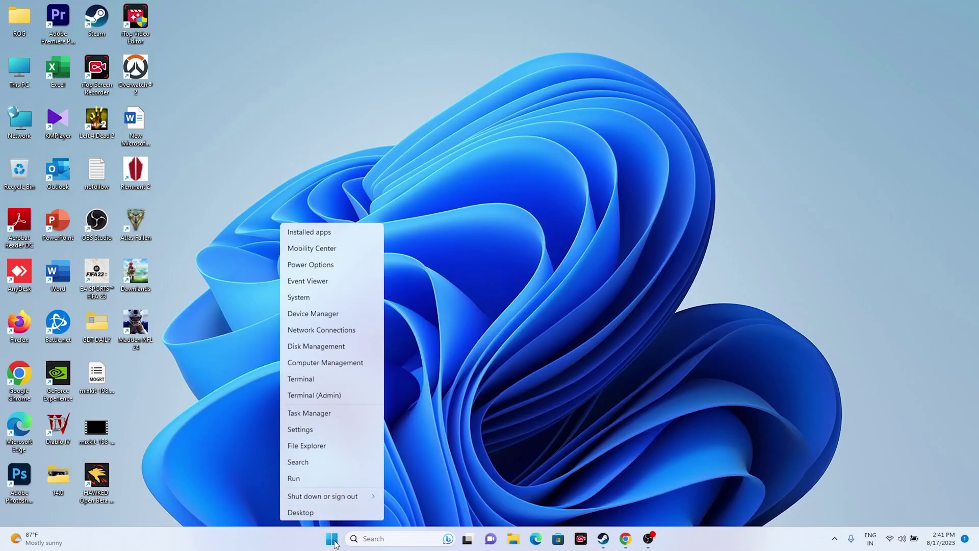
pyautogui.click(324, 314)
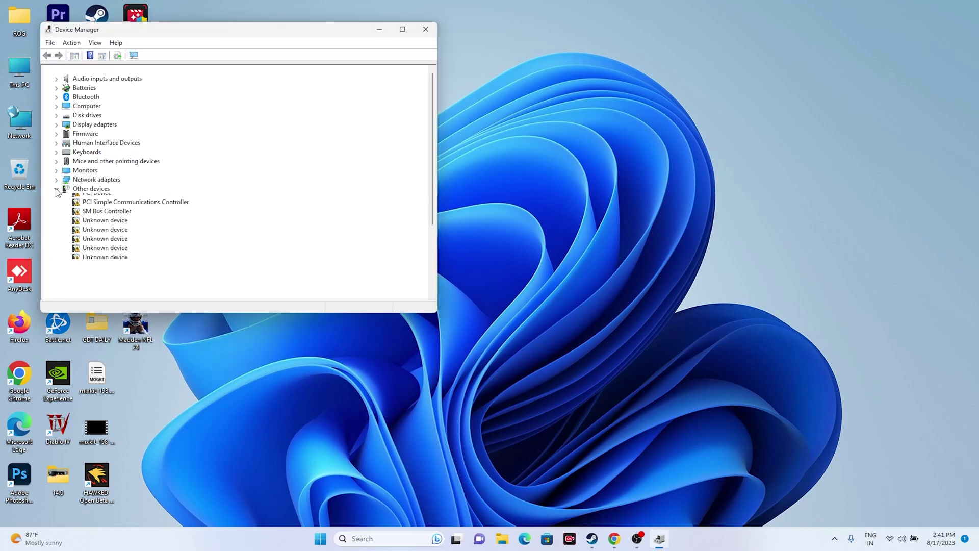
pyautogui.click(56, 190)
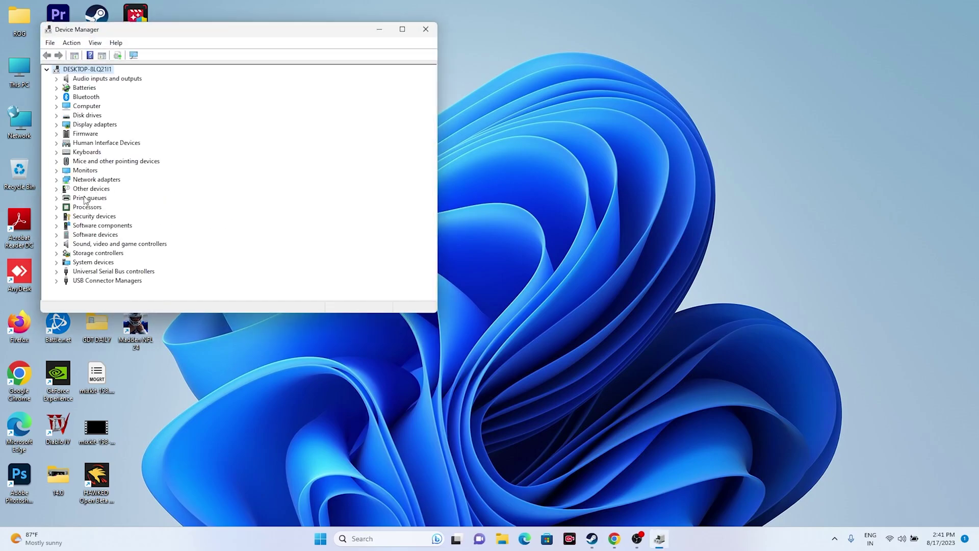
pyautogui.click(56, 245)
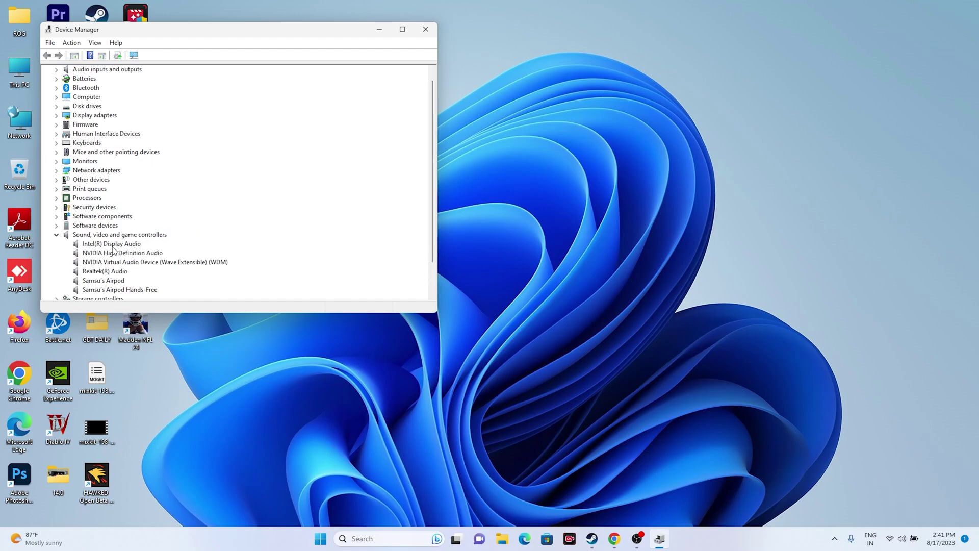
# Step: Search automatically for a Realtek(R) Audio driver update, find the best already installed, and close Device Manager
pyautogui.click(107, 272)
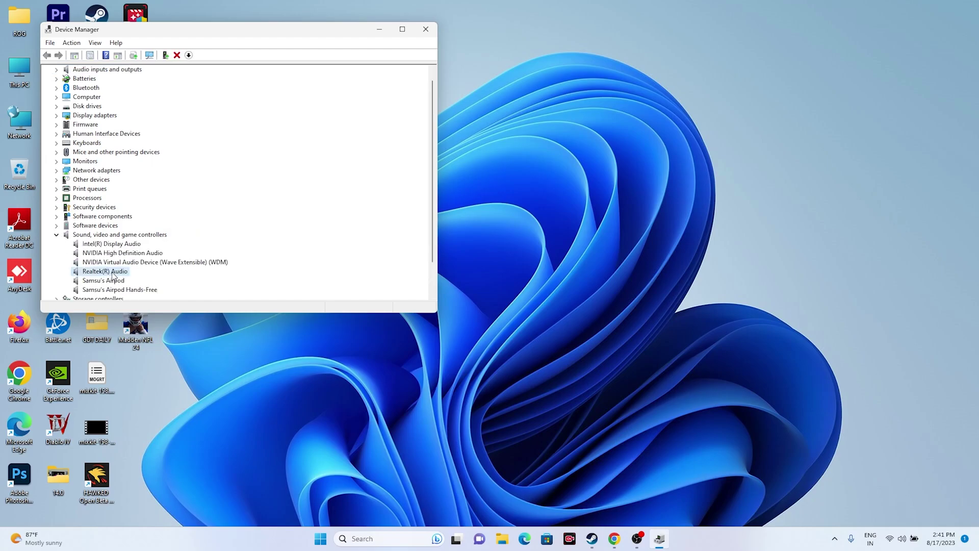
pyautogui.rightClick(113, 273)
pyautogui.click(128, 279)
pyautogui.click(151, 153)
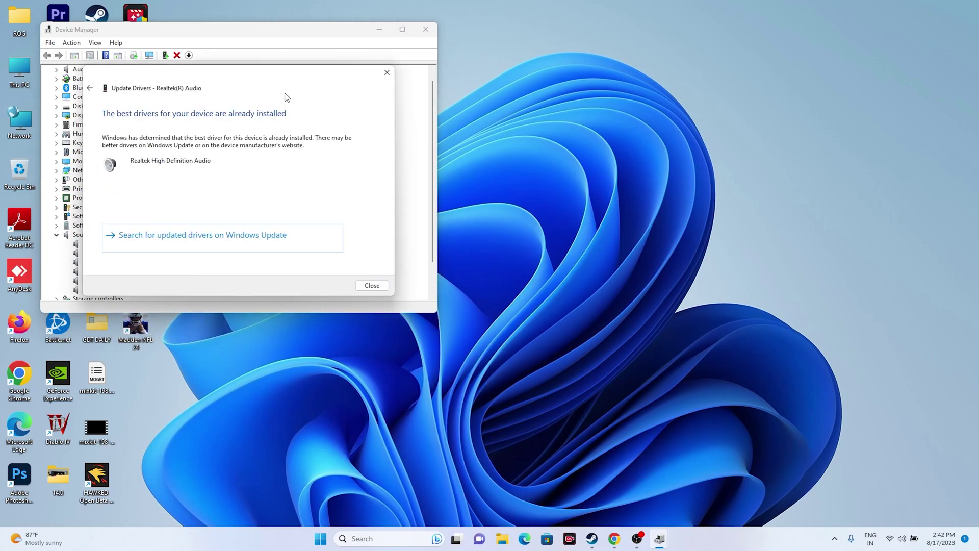
pyautogui.click(386, 73)
pyautogui.click(56, 235)
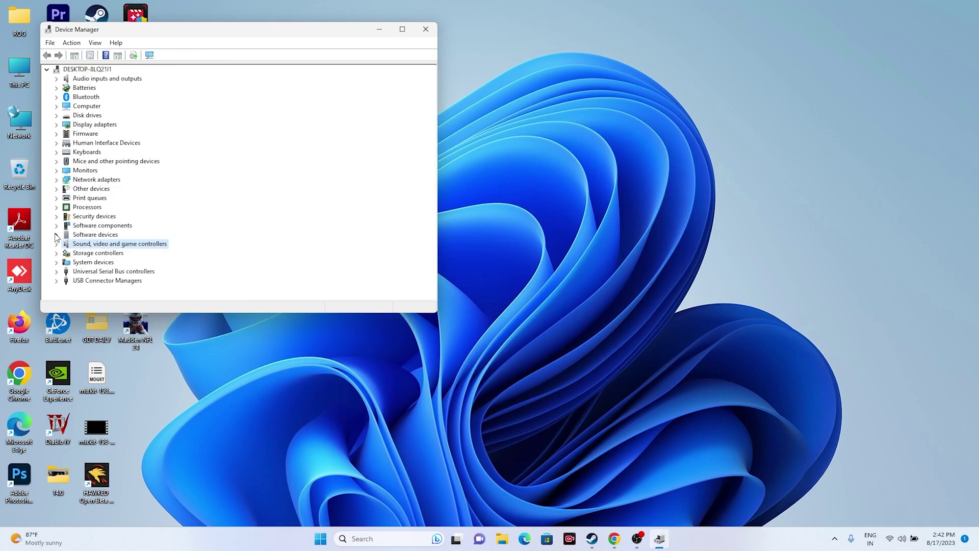
pyautogui.click(426, 29)
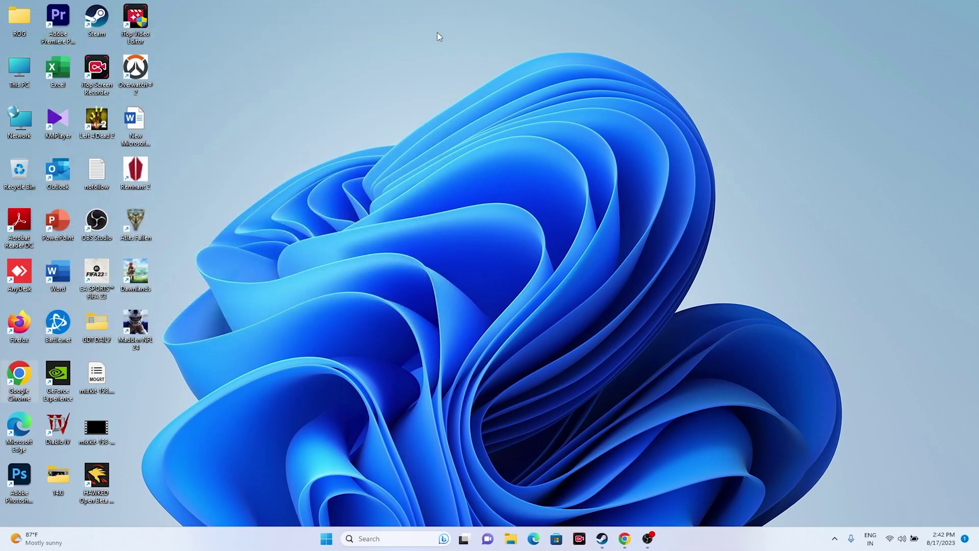
# Step: Restore the Steam window from the taskbar, showing the Madden NFL 24 library page with its Play button
pyautogui.click(603, 539)
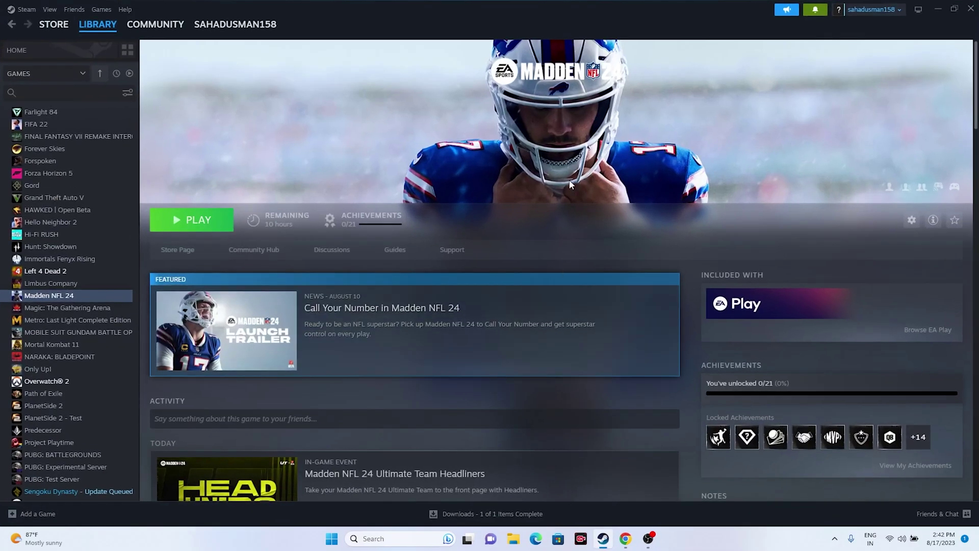